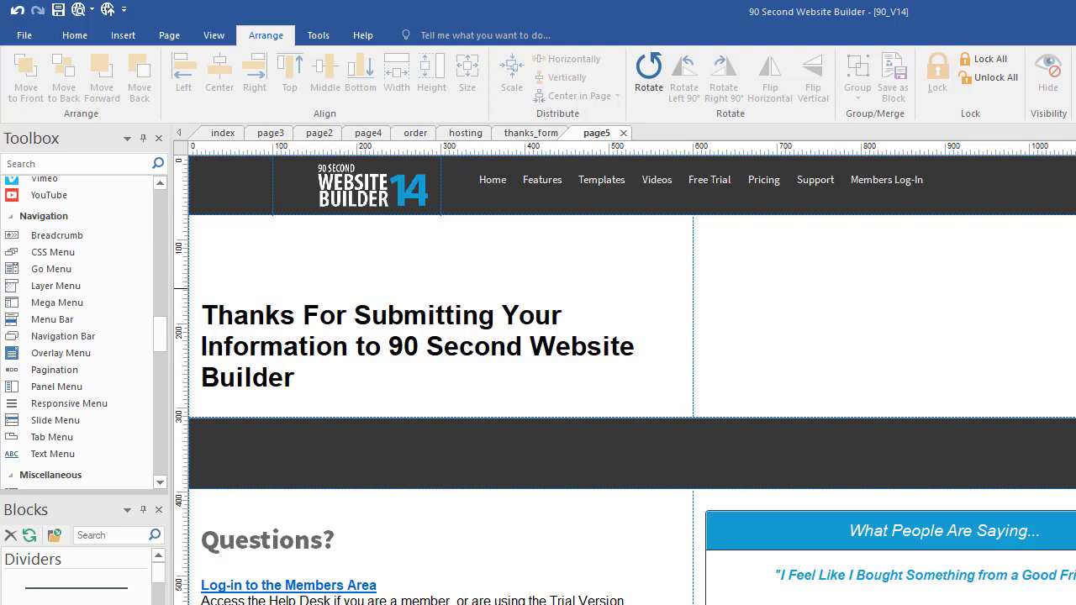
Step: Preview page5 in the browser, close the preview, and look over the page layout in the editor
{"action": "key", "text": "F5"}
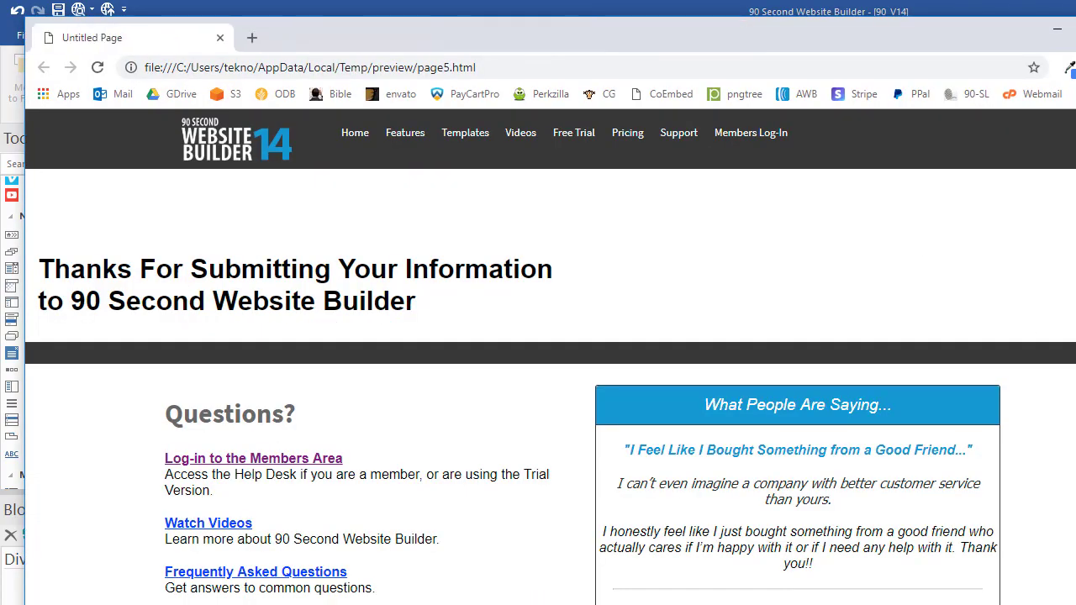
{"action": "mouse_move", "coordinate": [1075, 230]}
{"action": "left_mouse_down"}
{"action": "mouse_move", "coordinate": [689, 233]}
{"action": "mouse_move", "coordinate": [457, 252]}
{"action": "mouse_move", "coordinate": [708, 267]}
{"action": "mouse_move", "coordinate": [967, 236]}
{"action": "mouse_move", "coordinate": [485, 245]}
{"action": "mouse_move", "coordinate": [774, 247]}
{"action": "mouse_move", "coordinate": [1063, 232]}
{"action": "left_mouse_up"}
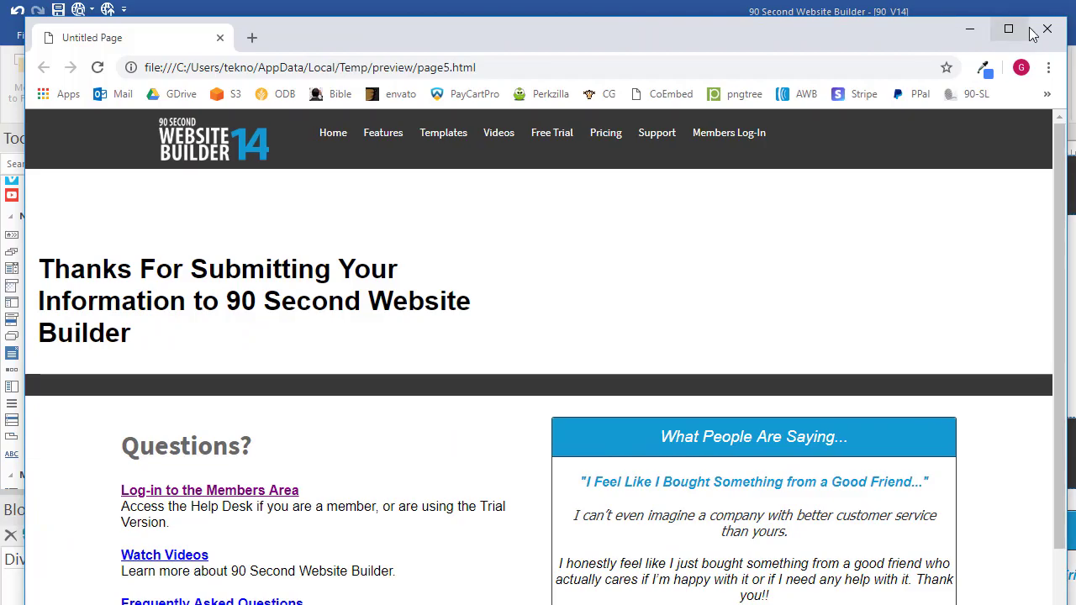
{"action": "left_click", "coordinate": [1048, 28]}
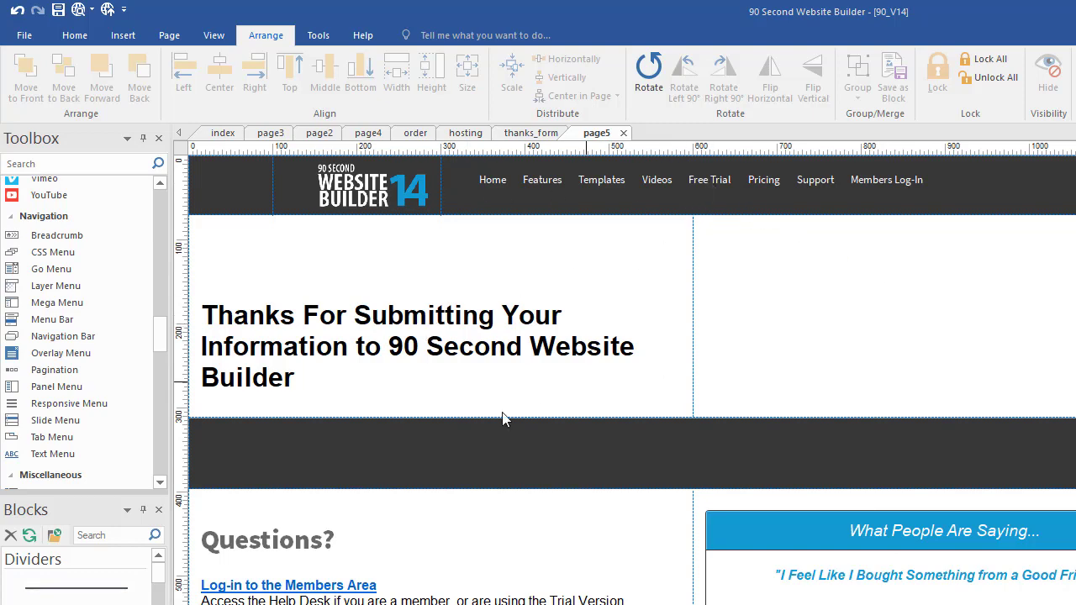
{"action": "scroll", "coordinate": [757, 547], "scroll_direction": "down", "scroll_amount": 6}
{"action": "scroll", "coordinate": [737, 535], "scroll_direction": "up", "scroll_amount": 3}
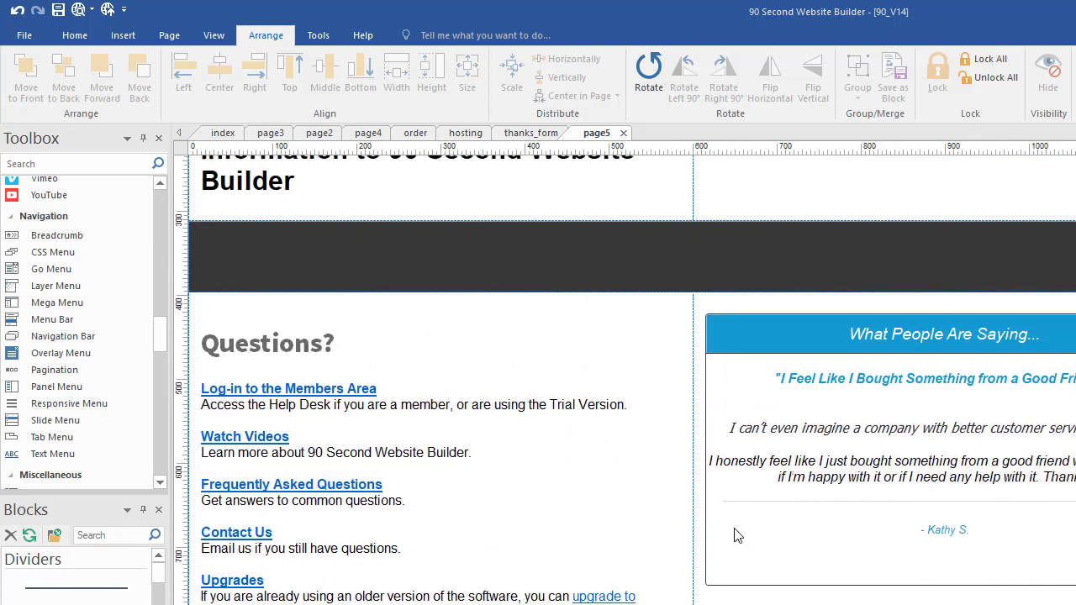
{"action": "scroll", "coordinate": [733, 535], "scroll_direction": "up", "scroll_amount": 3}
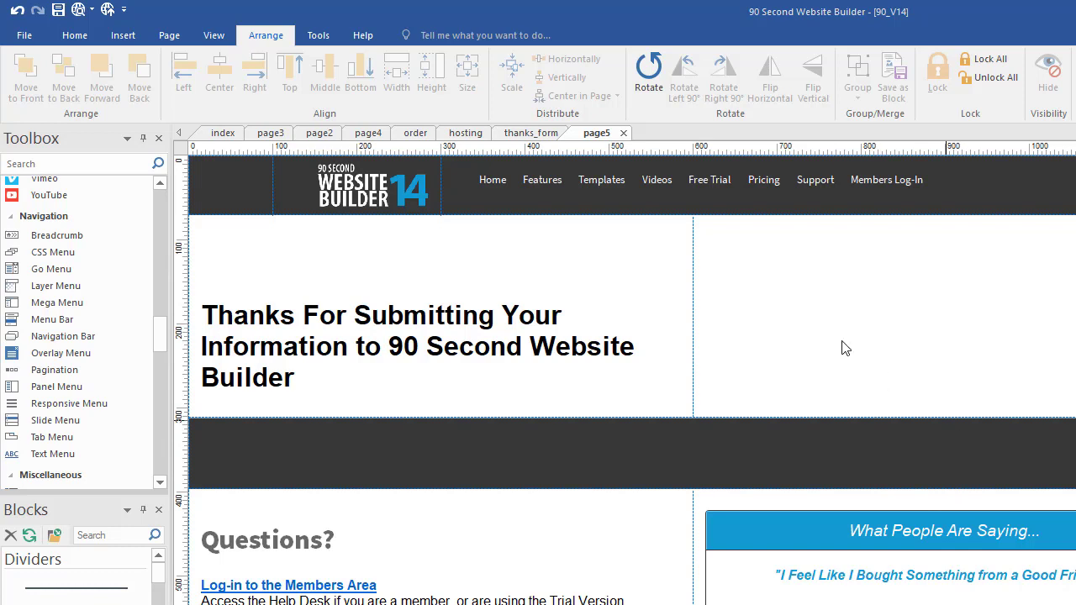
Step: Preview page5 at mobile width, expand and collapse its responsive menu, then restore the wide view and close the preview
{"action": "left_click", "coordinate": [675, 182]}
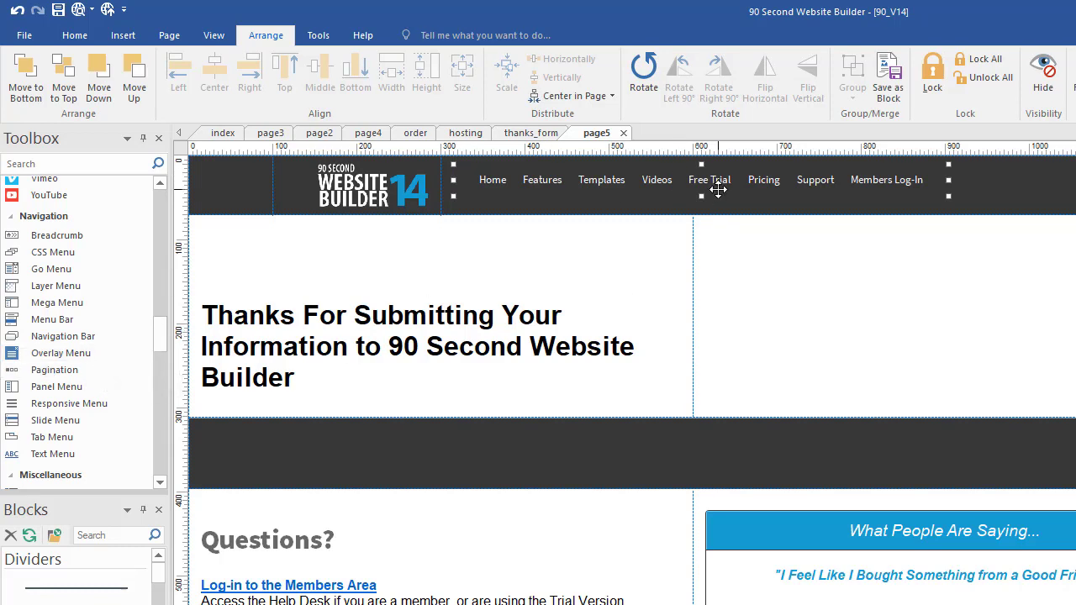
{"action": "key", "text": "F5"}
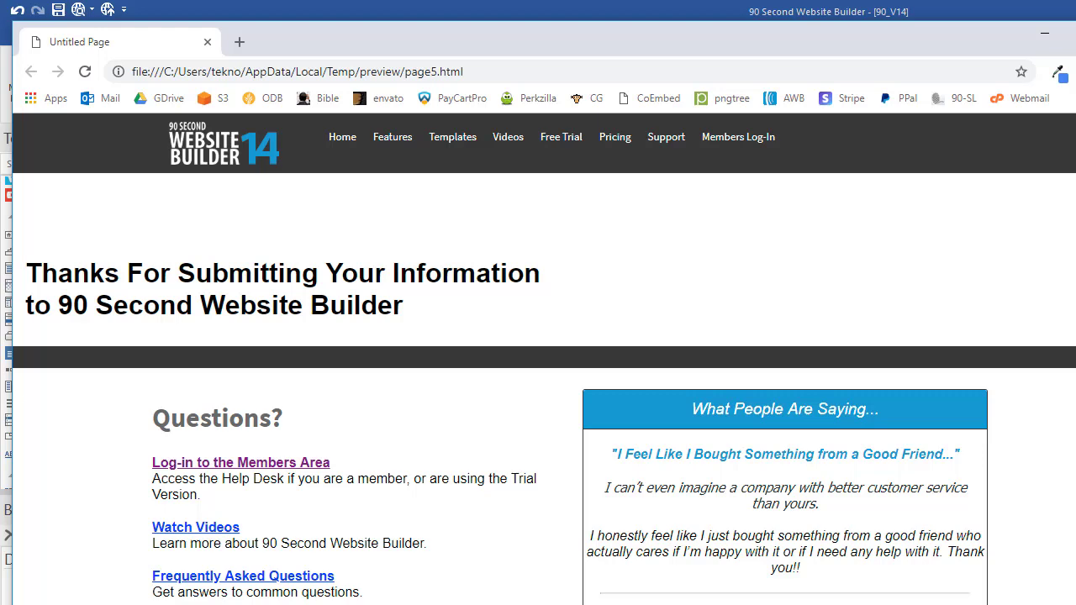
{"action": "left_click_drag", "start_coordinate": [1074, 202], "coordinate": [410, 252]}
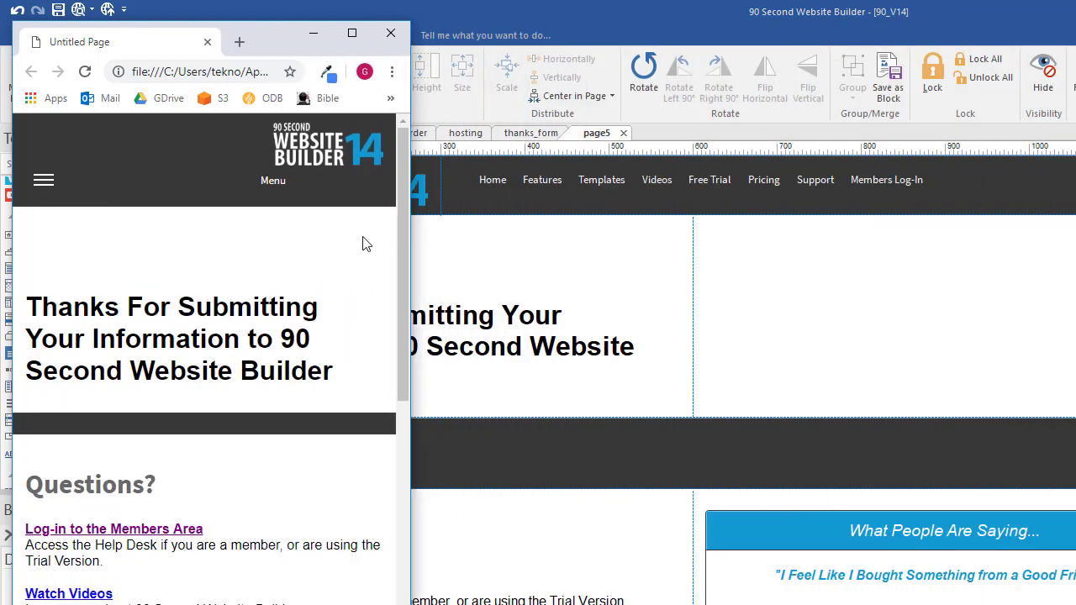
{"action": "left_click", "coordinate": [44, 183]}
{"action": "left_click", "coordinate": [44, 184]}
{"action": "left_click", "coordinate": [44, 183]}
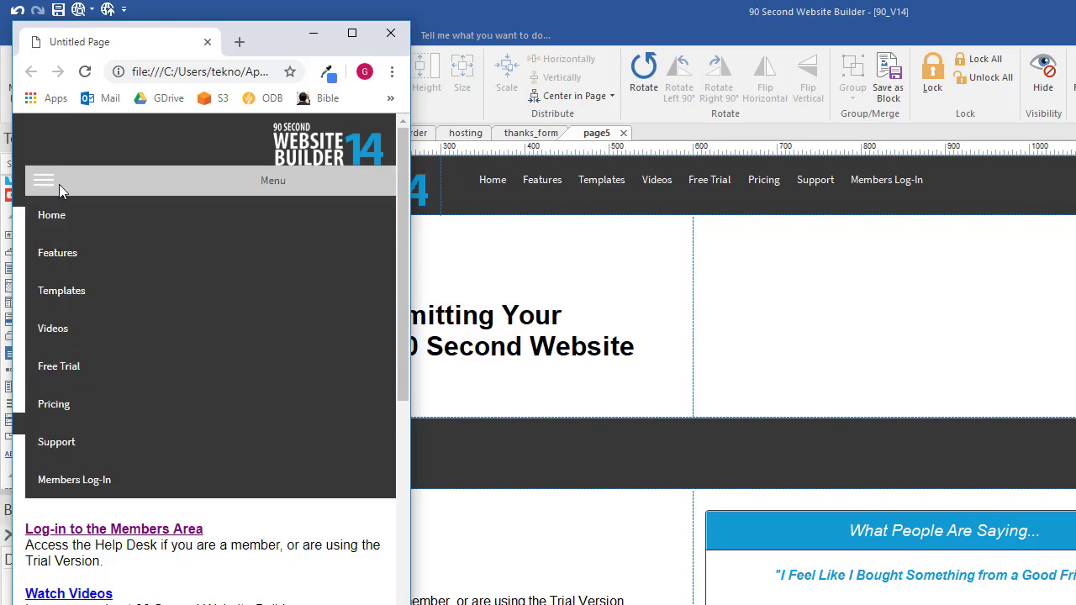
{"action": "left_click", "coordinate": [59, 187]}
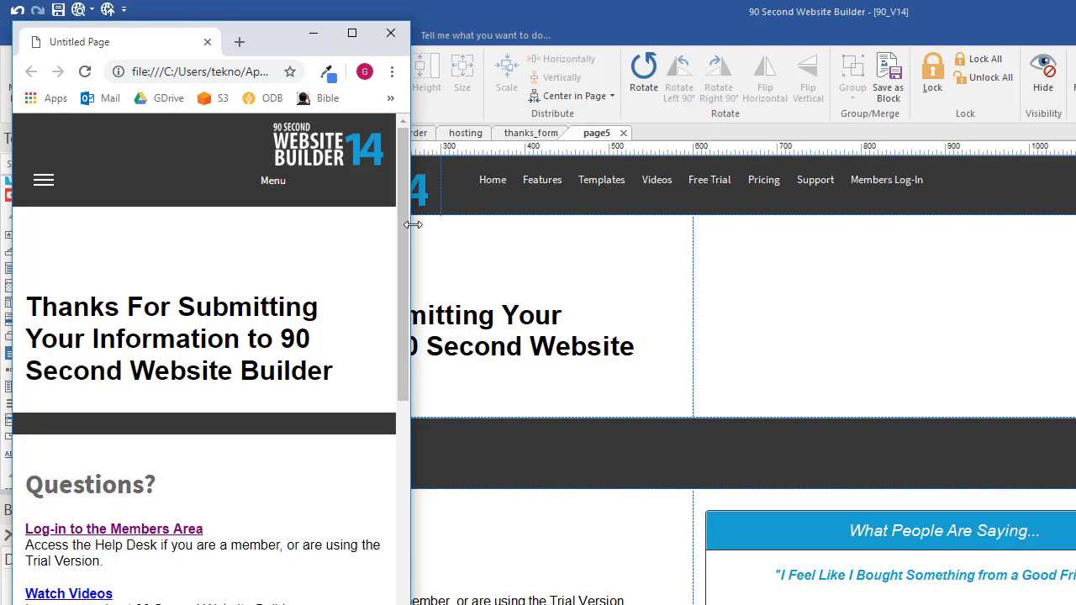
{"action": "left_click_drag", "start_coordinate": [413, 225], "coordinate": [1075, 254]}
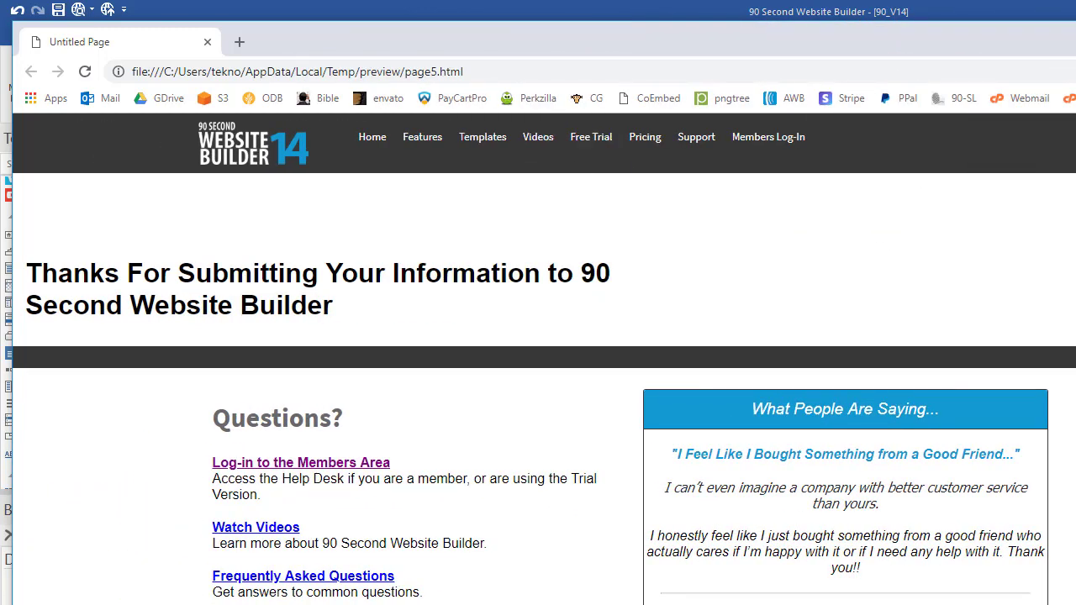
{"action": "key", "text": "alt+F4"}
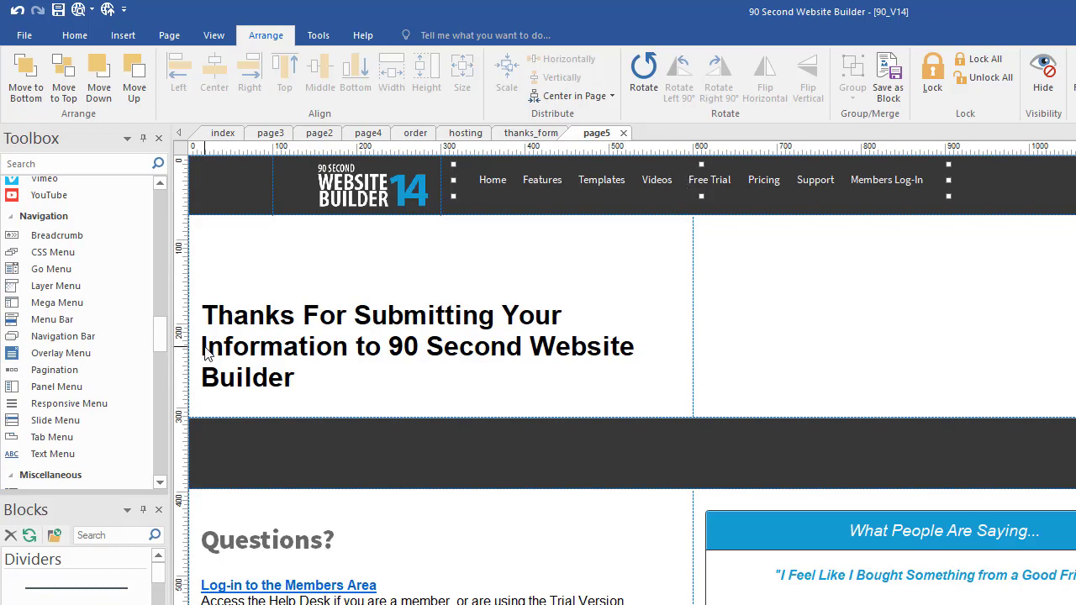
Step: Place an Overlay Menu in the empty header column beside the logo and delete the existing horizontal navigation menu
{"action": "left_click", "coordinate": [942, 375]}
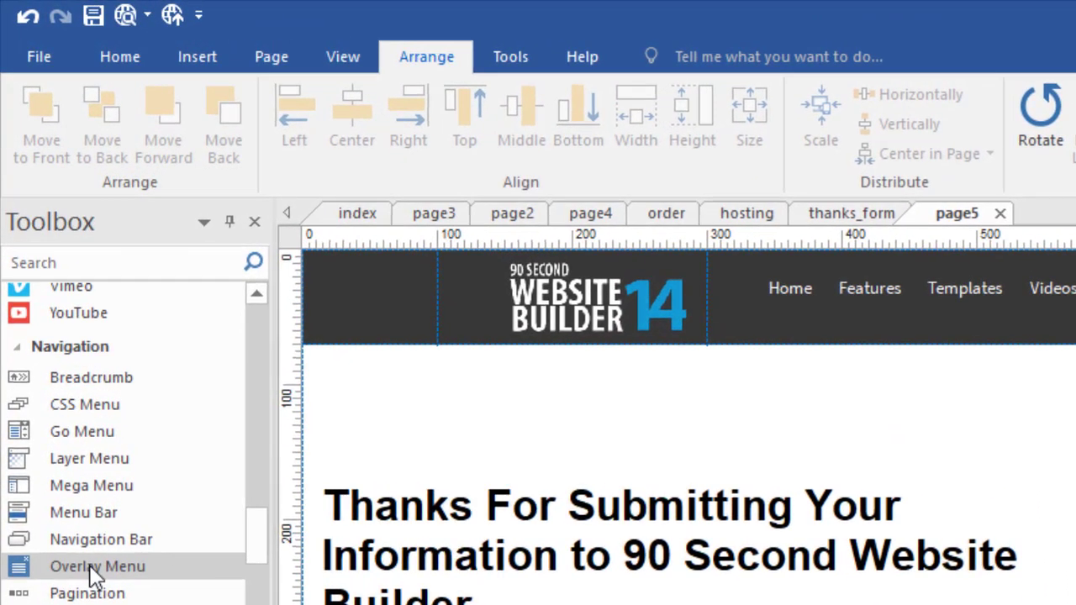
{"action": "left_click", "coordinate": [92, 571]}
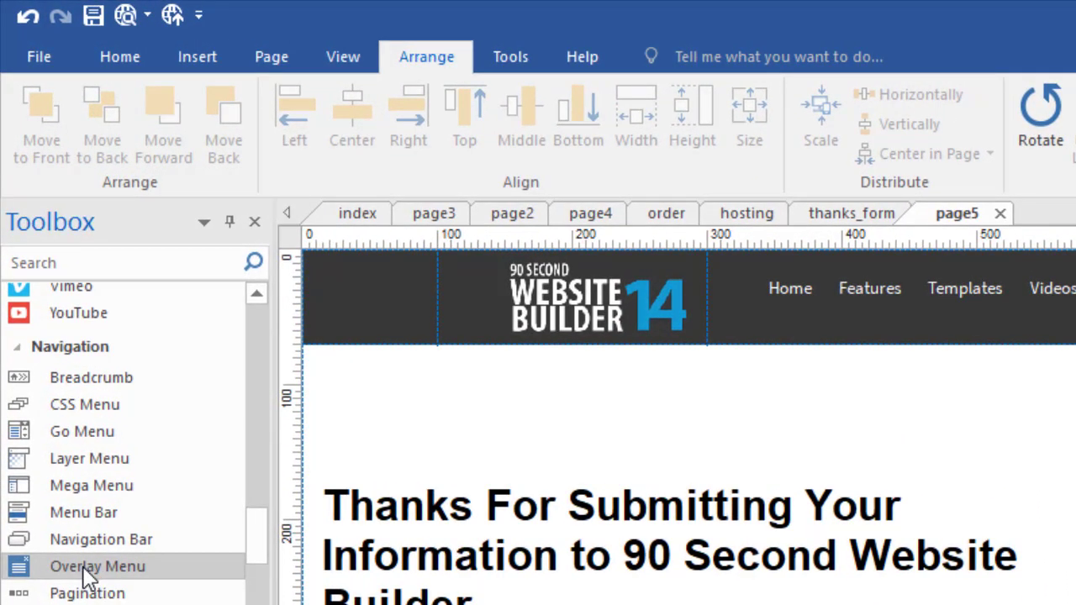
{"action": "mouse_move", "coordinate": [328, 272]}
{"action": "left_mouse_down"}
{"action": "mouse_move", "coordinate": [375, 297]}
{"action": "mouse_move", "coordinate": [410, 298]}
{"action": "mouse_move", "coordinate": [411, 323]}
{"action": "left_mouse_up"}
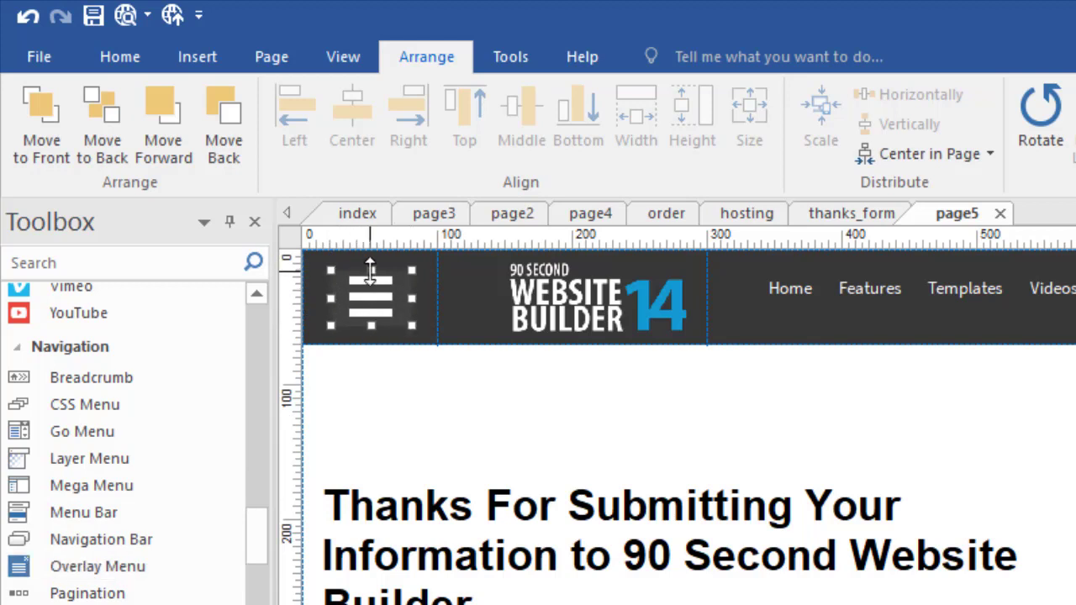
{"action": "left_click_drag", "start_coordinate": [370, 270], "coordinate": [370, 262]}
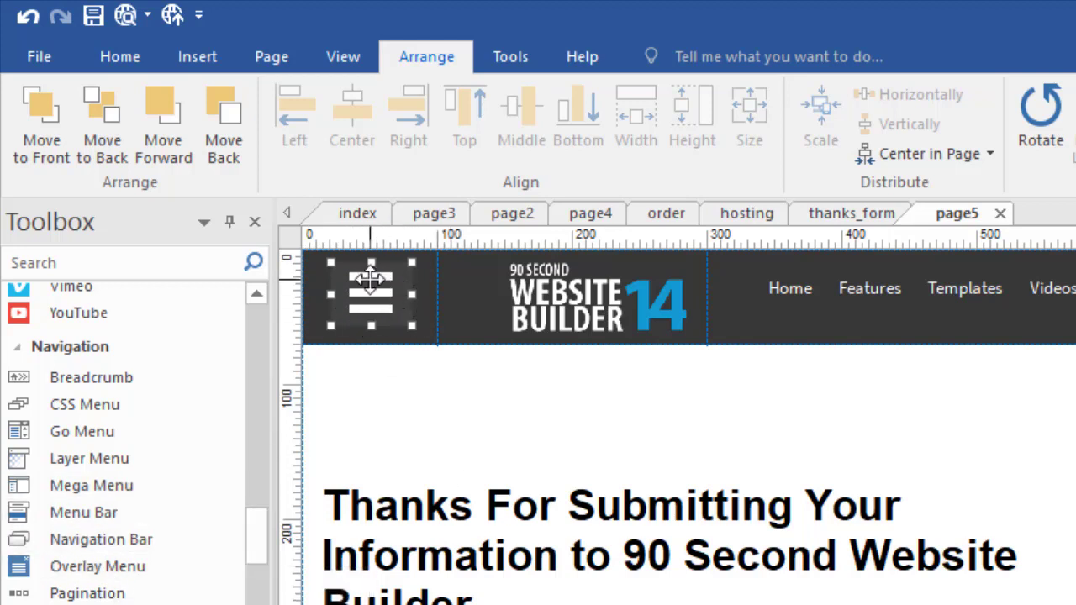
{"action": "left_click", "coordinate": [1066, 286]}
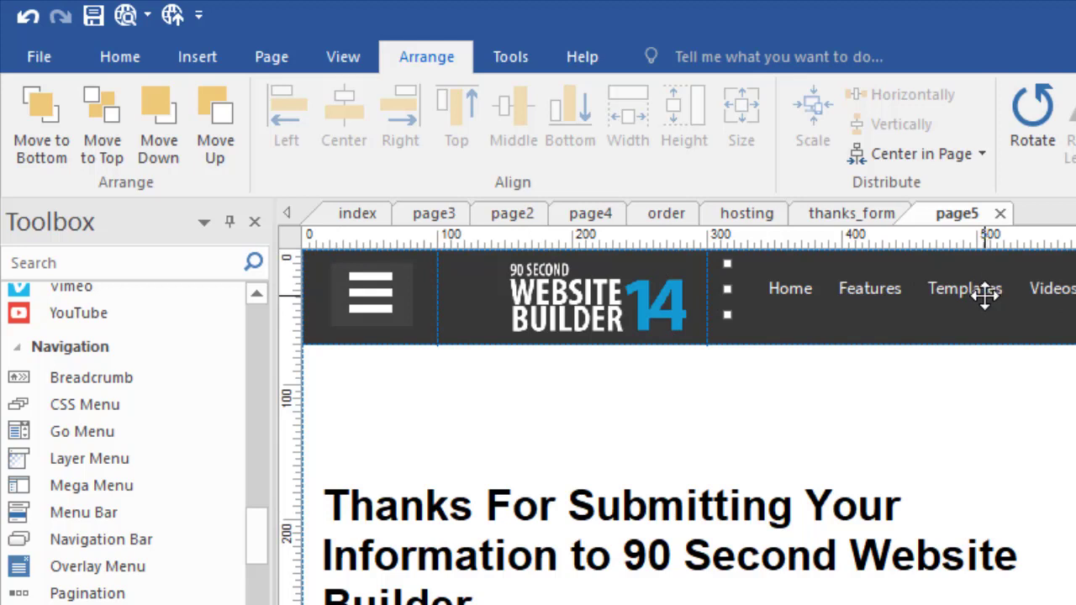
{"action": "key", "text": "Delete"}
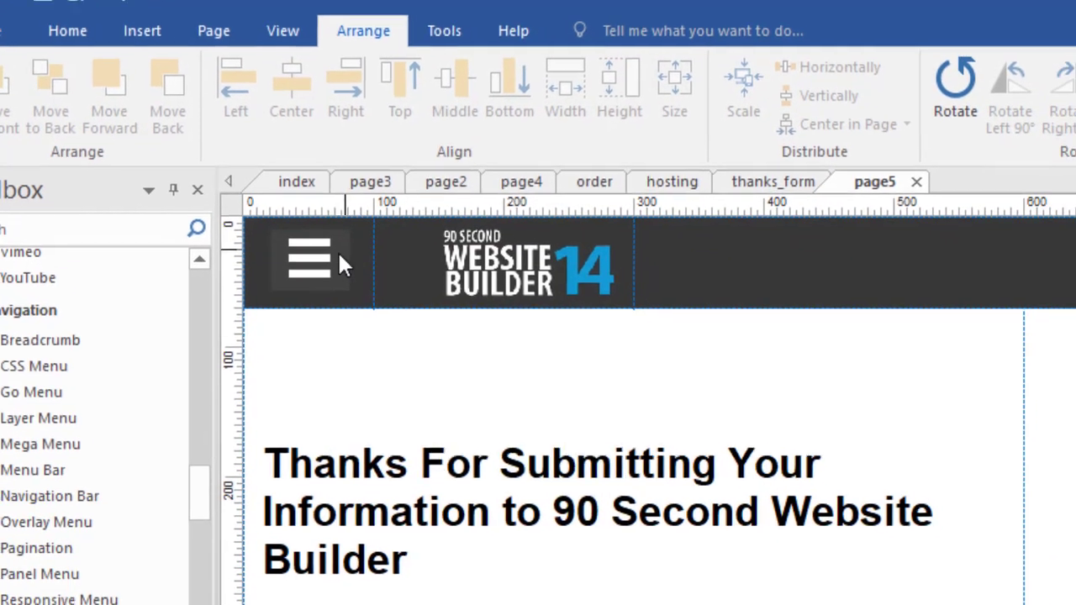
Step: Set the overlay menu's button background color to 383838 by sampling the dark header background
{"action": "double_click", "coordinate": [338, 255]}
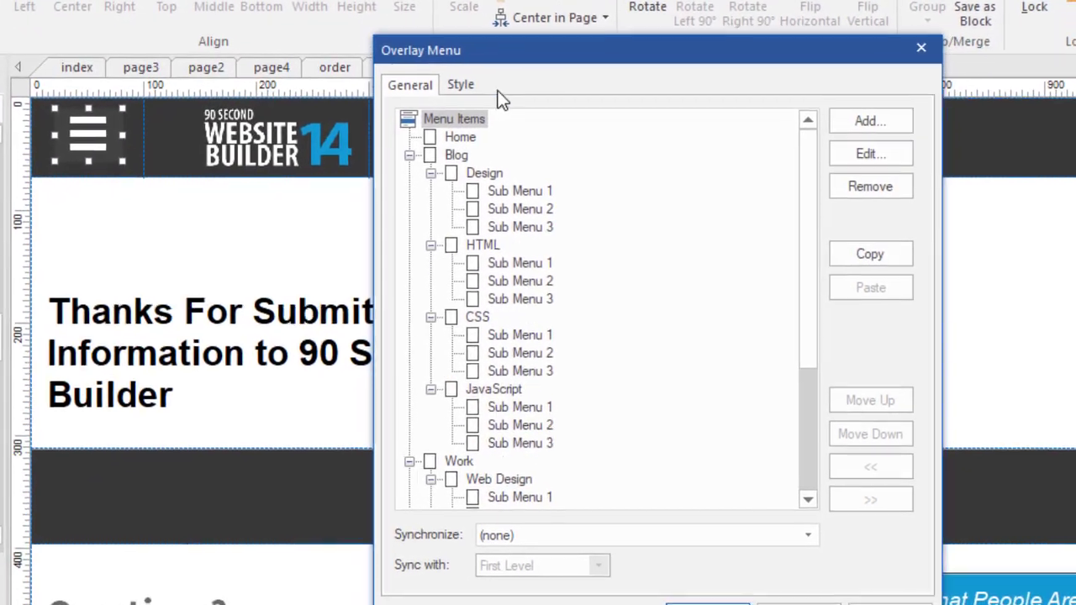
{"action": "left_click", "coordinate": [724, 249]}
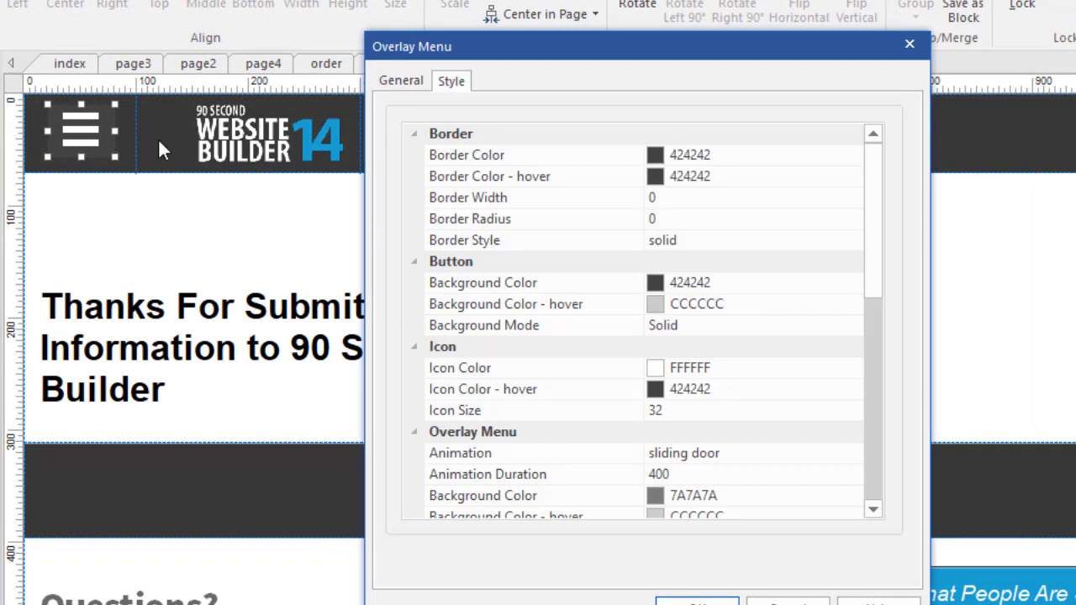
{"action": "left_click", "coordinate": [732, 283]}
{"action": "left_click", "coordinate": [850, 283]}
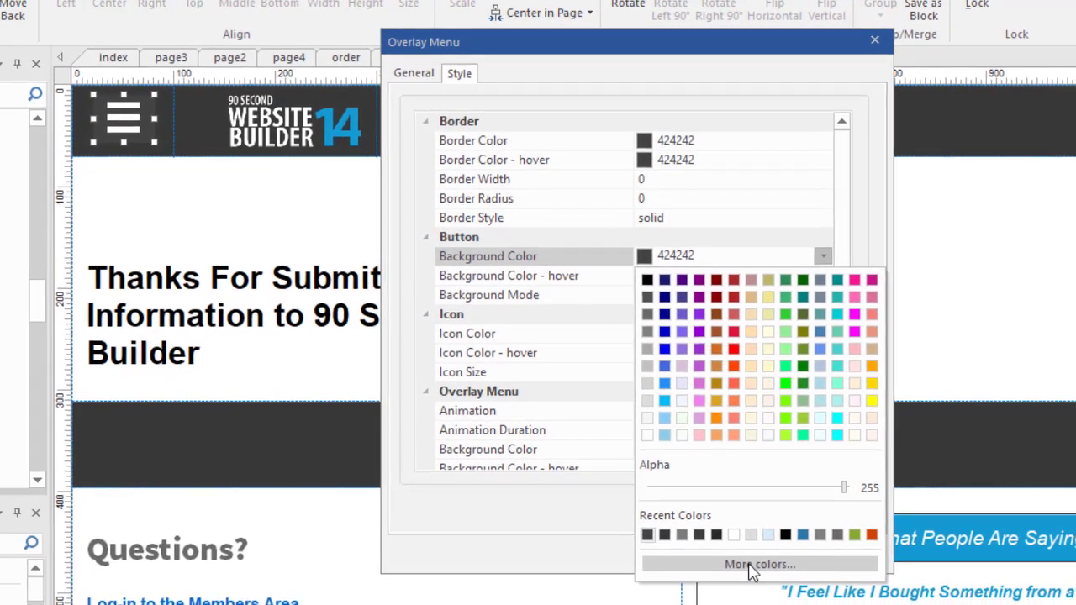
{"action": "left_click", "coordinate": [752, 565]}
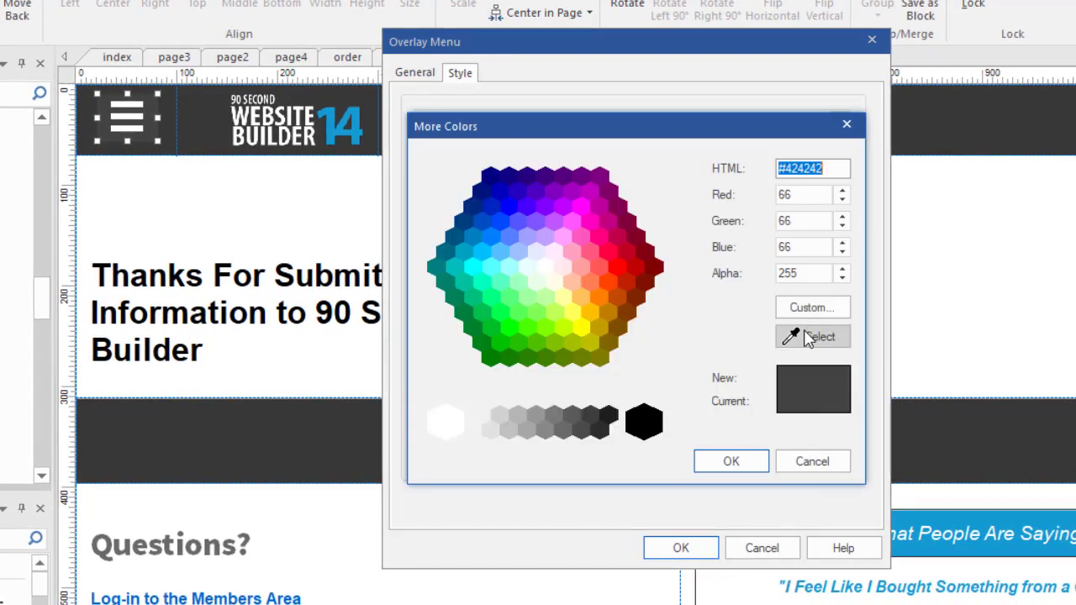
{"action": "left_click", "coordinate": [807, 337]}
{"action": "left_click", "coordinate": [205, 102]}
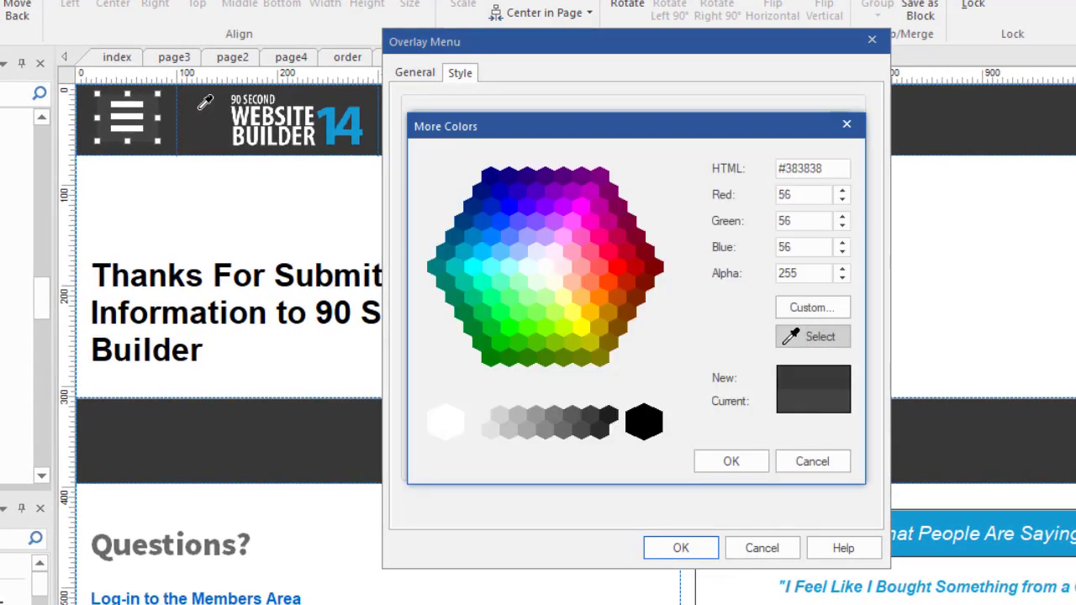
{"action": "left_click", "coordinate": [728, 464]}
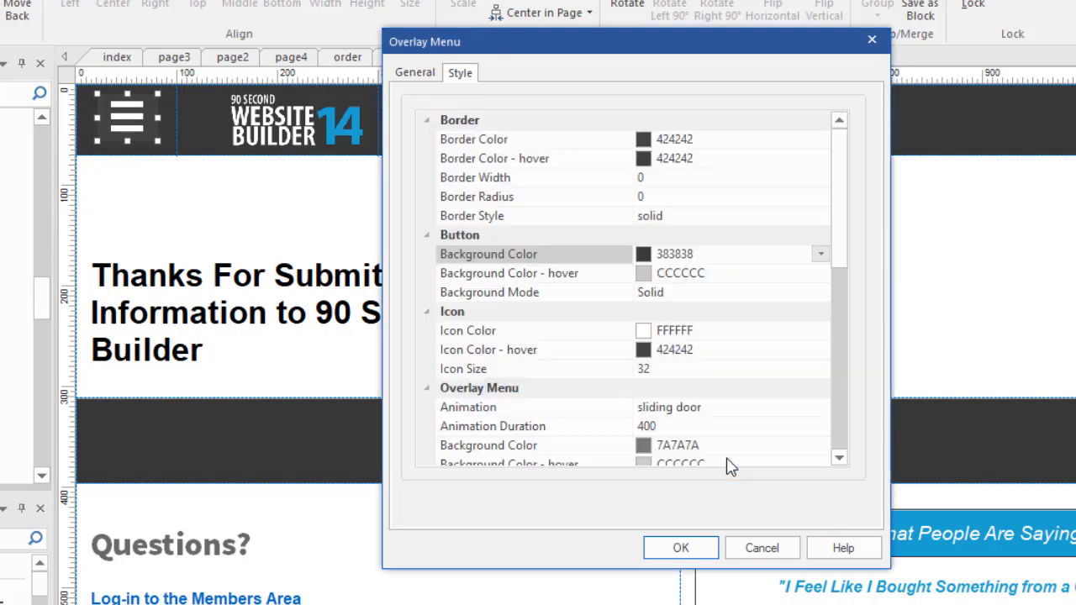
{"action": "left_click", "coordinate": [688, 548]}
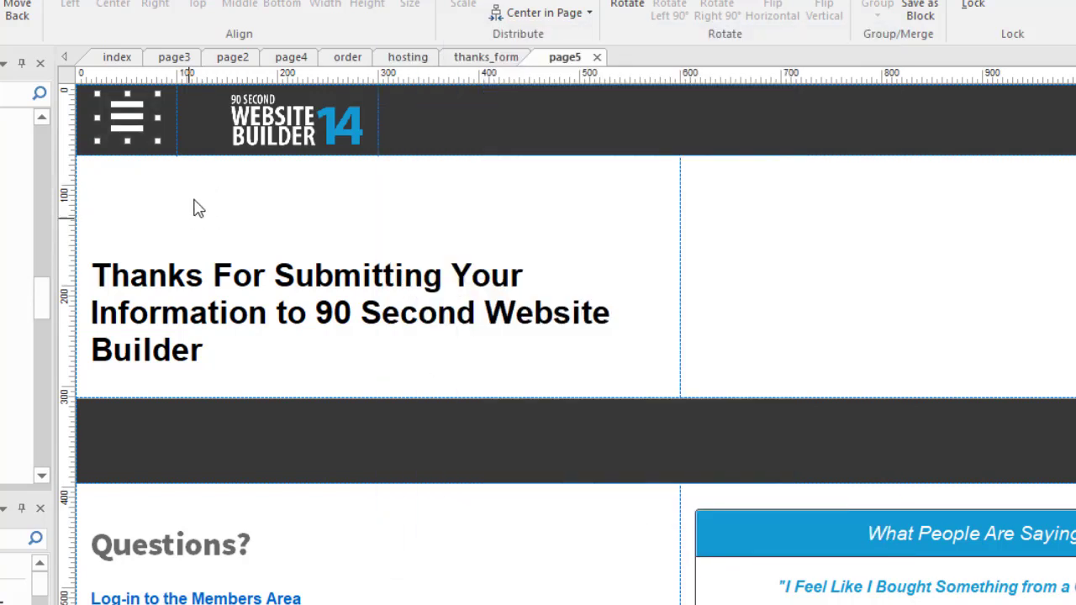
{"action": "left_click", "coordinate": [754, 240]}
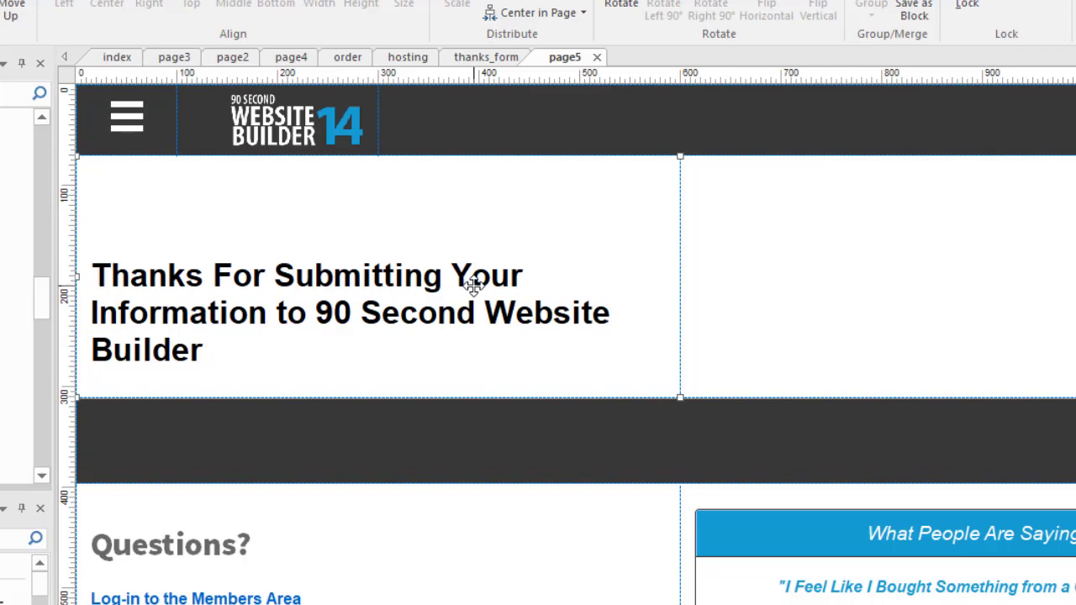
Step: Preview page5 in the browser, open the overlay menu, and narrow the preview window to mobile width
{"action": "key", "text": "F5"}
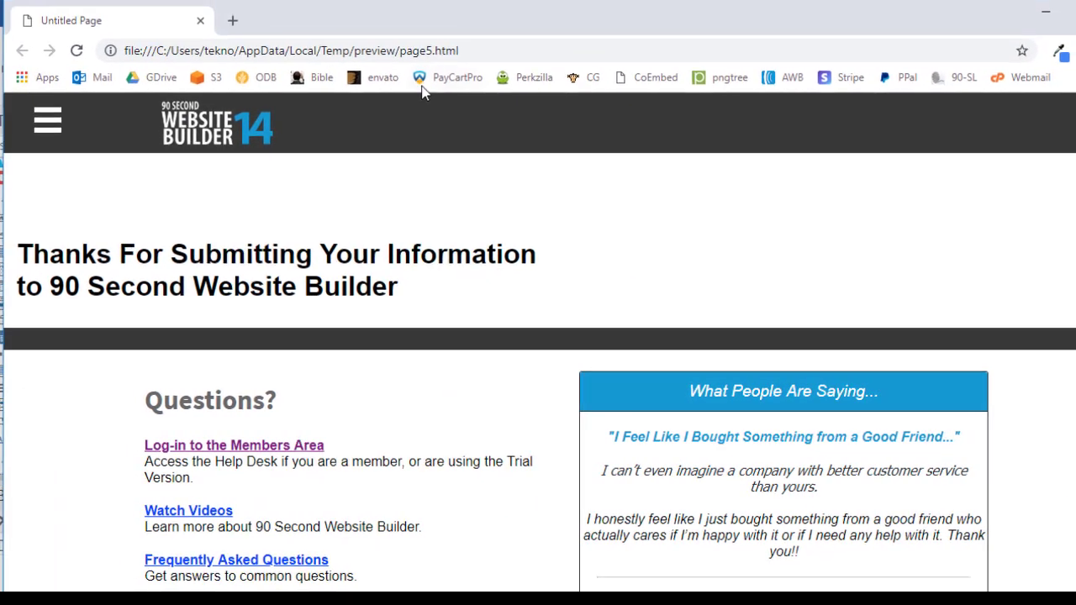
{"action": "left_click_drag", "start_coordinate": [1075, 173], "coordinate": [977, 171]}
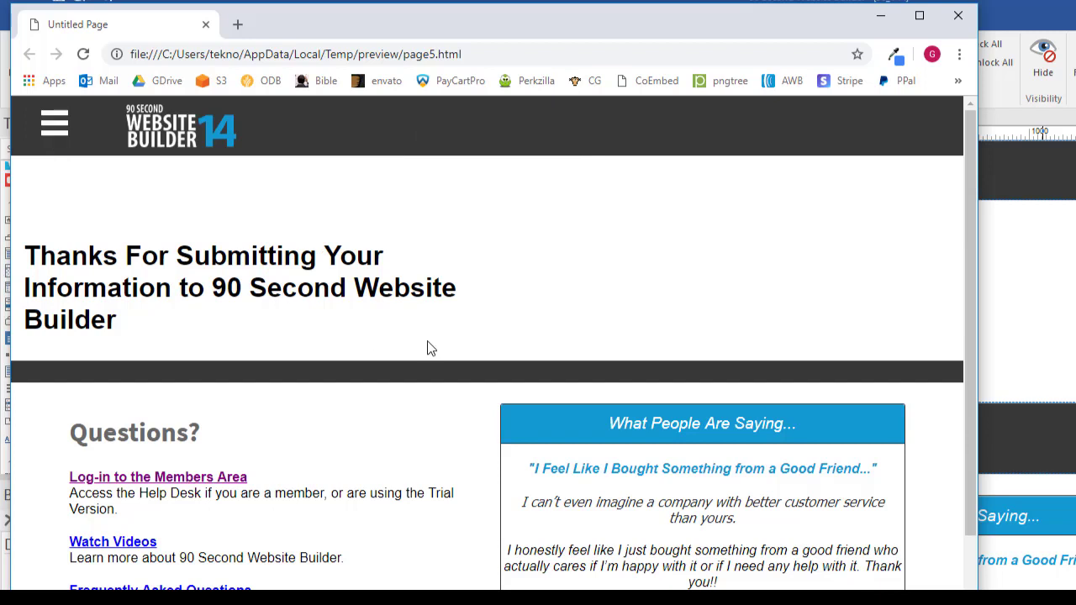
{"action": "left_click", "coordinate": [57, 128]}
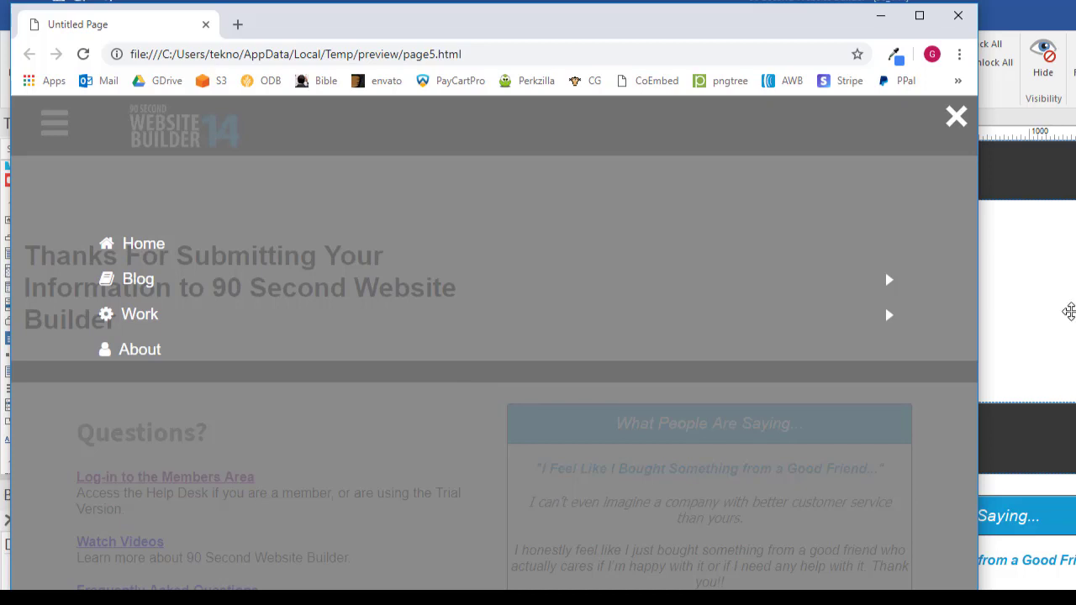
{"action": "left_click_drag", "start_coordinate": [980, 220], "coordinate": [356, 299]}
{"action": "left_click_drag", "start_coordinate": [229, 17], "coordinate": [492, 1]}
Step: Browse the overlay menu's Blog entry through its CSS and Design submenus and return to the top level
{"action": "left_click", "coordinate": [418, 292]}
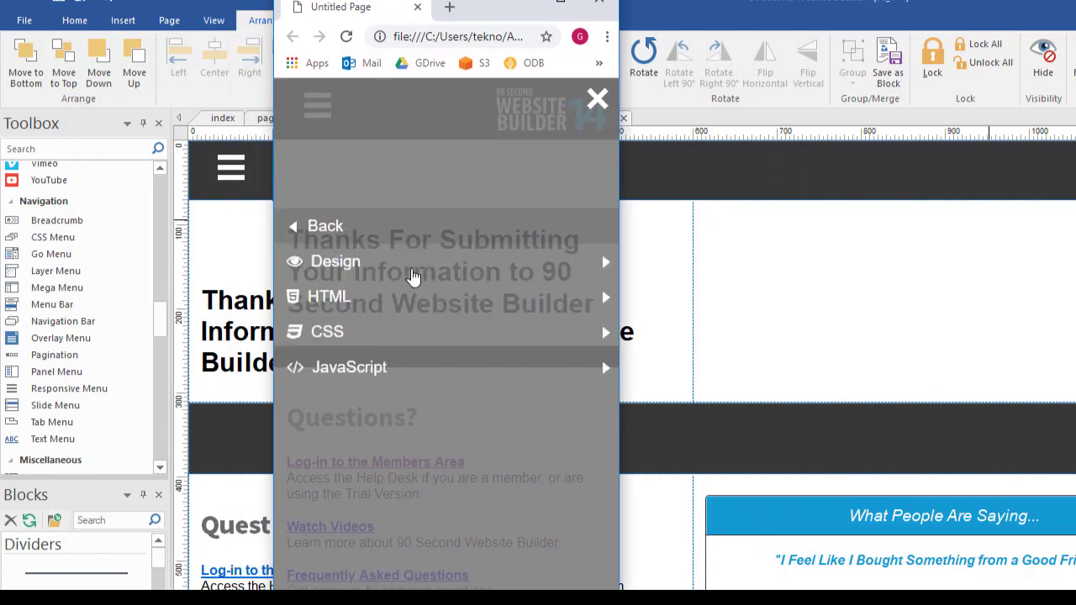
{"action": "left_click", "coordinate": [384, 329]}
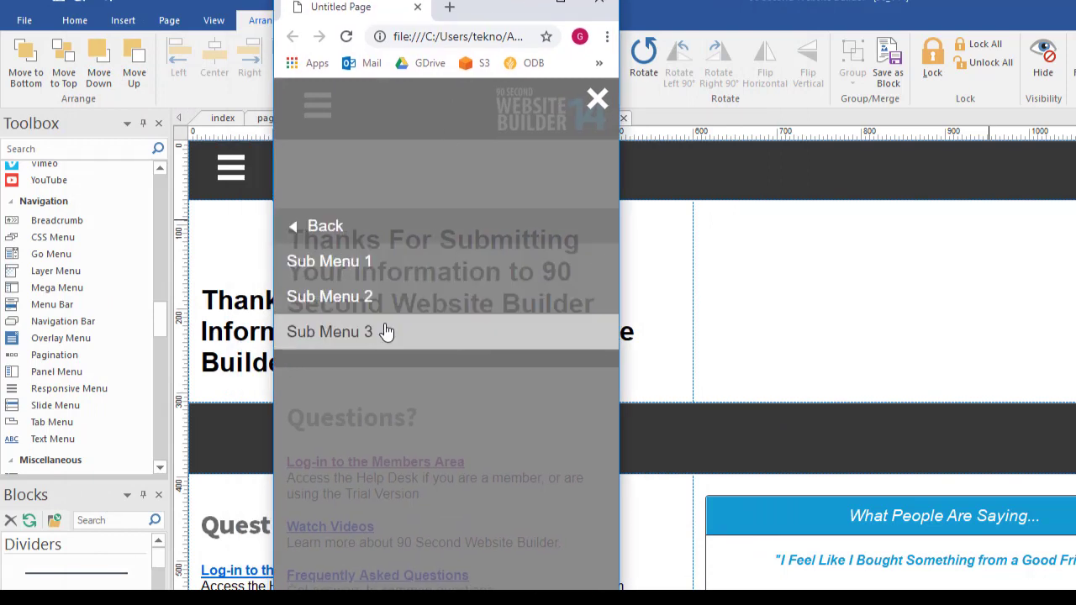
{"action": "left_click", "coordinate": [354, 226]}
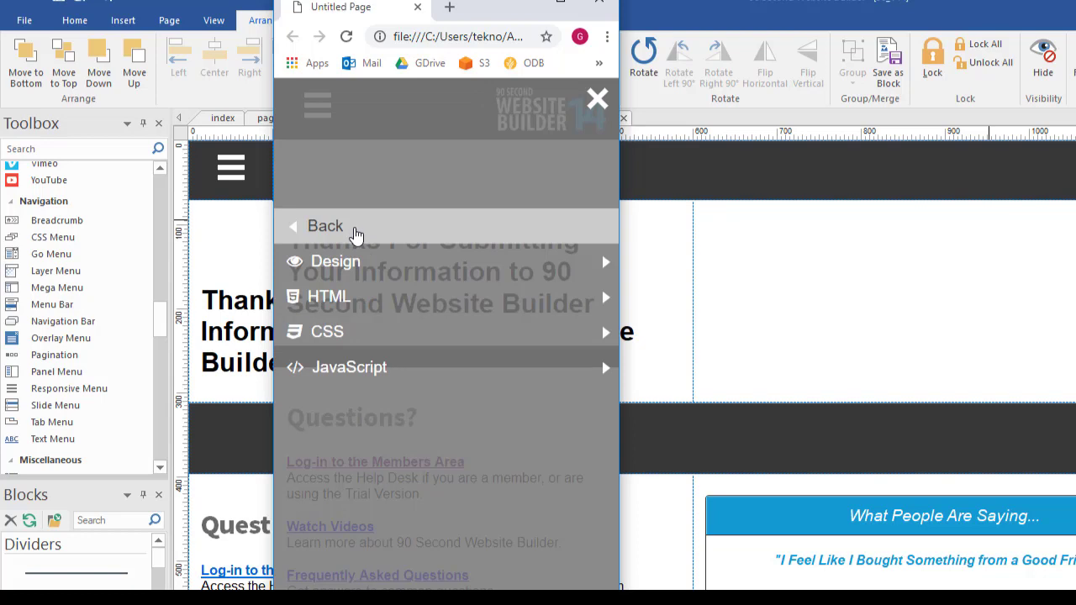
{"action": "left_click", "coordinate": [356, 227]}
{"action": "left_click", "coordinate": [353, 266]}
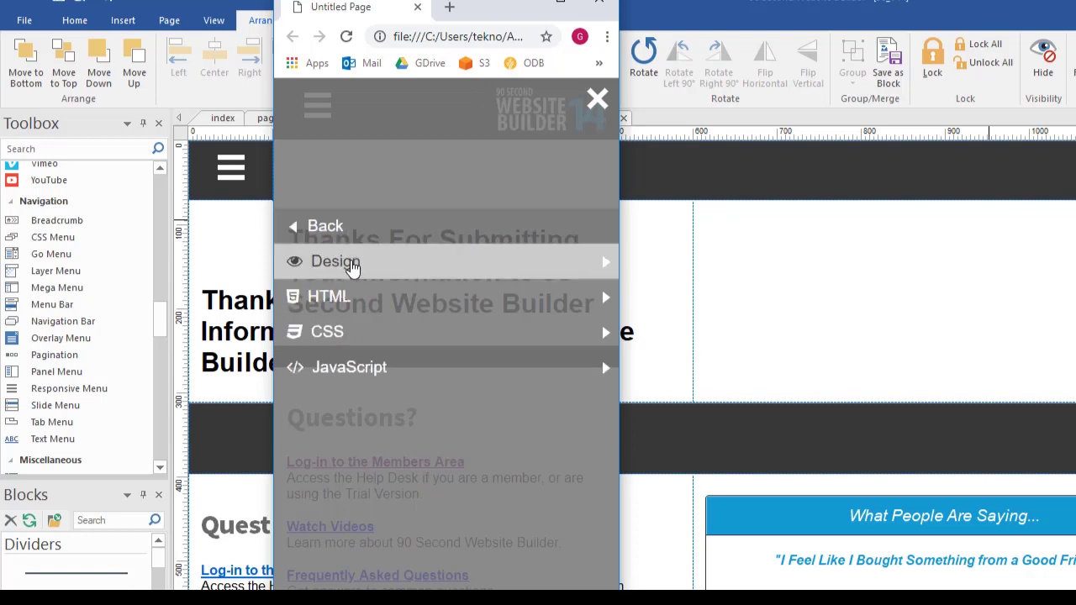
{"action": "left_click", "coordinate": [353, 265]}
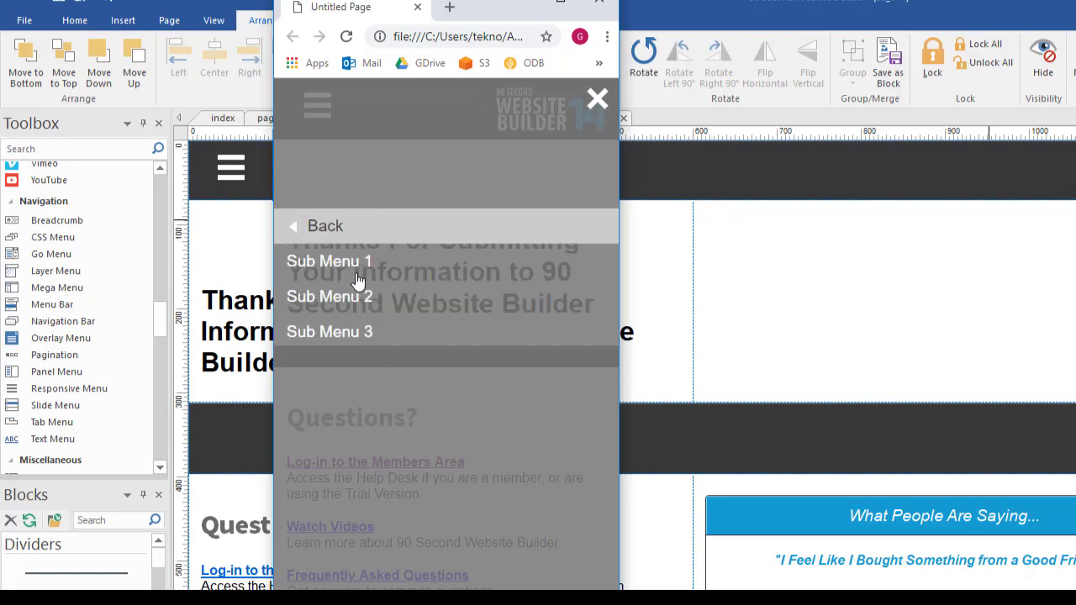
{"action": "left_click", "coordinate": [342, 236]}
{"action": "left_click", "coordinate": [342, 237]}
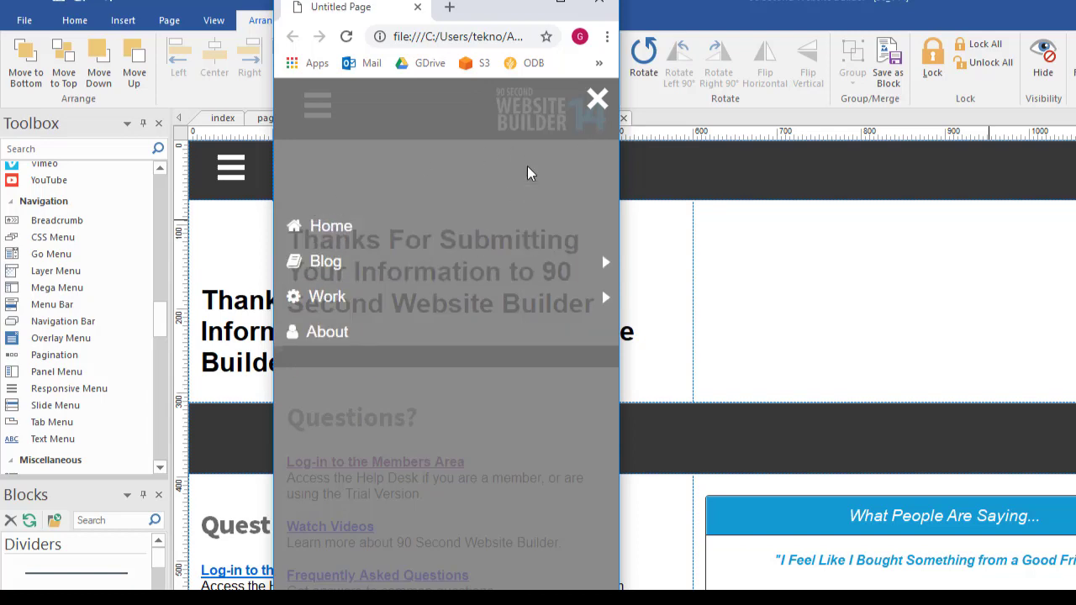
Step: Close the mobile overlay menu, widen the preview to desktop width, check opening and closing the menu there, and close the preview
{"action": "left_click", "coordinate": [597, 101]}
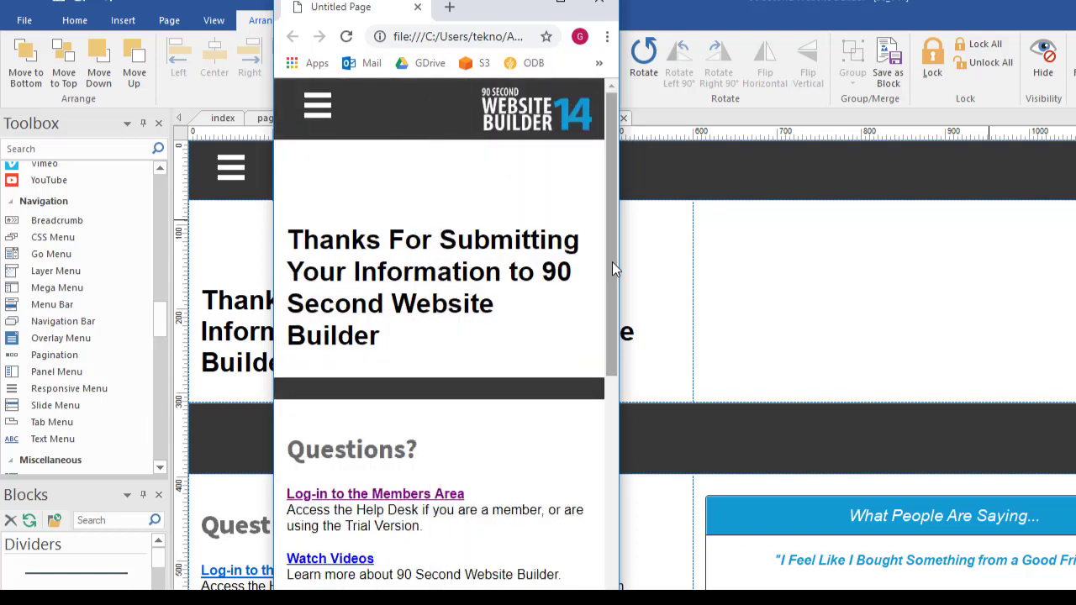
{"action": "left_click_drag", "start_coordinate": [618, 310], "coordinate": [1075, 322]}
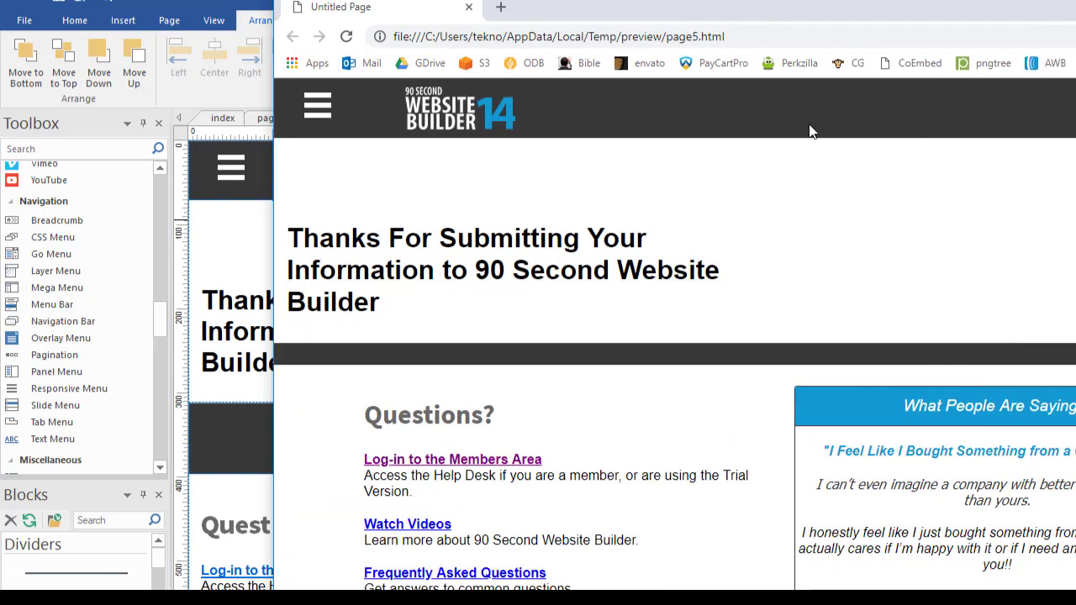
{"action": "left_click_drag", "start_coordinate": [821, 3], "coordinate": [559, 8]}
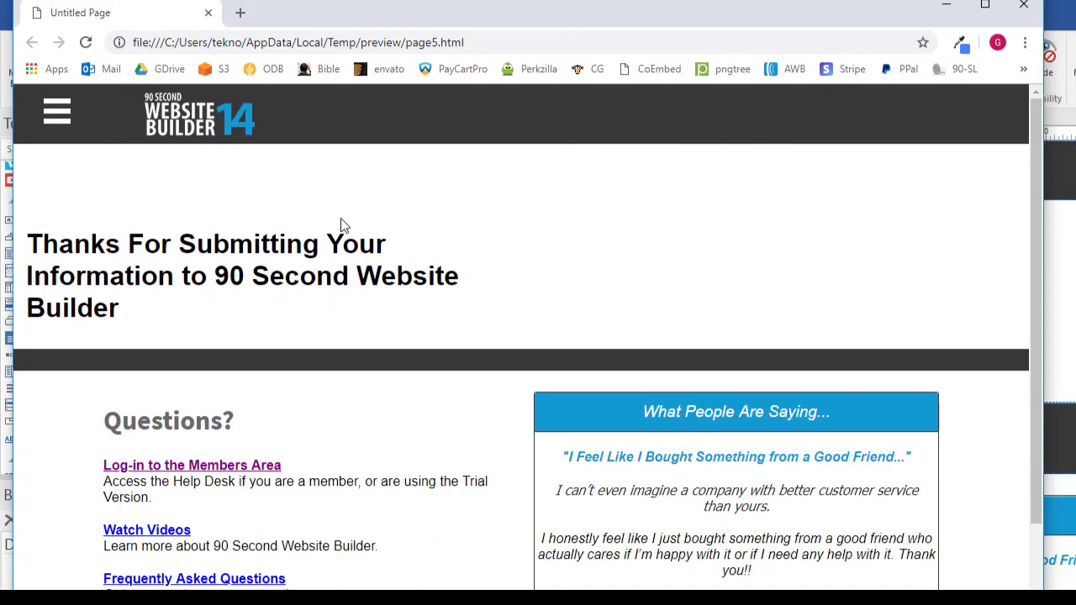
{"action": "left_click", "coordinate": [62, 120]}
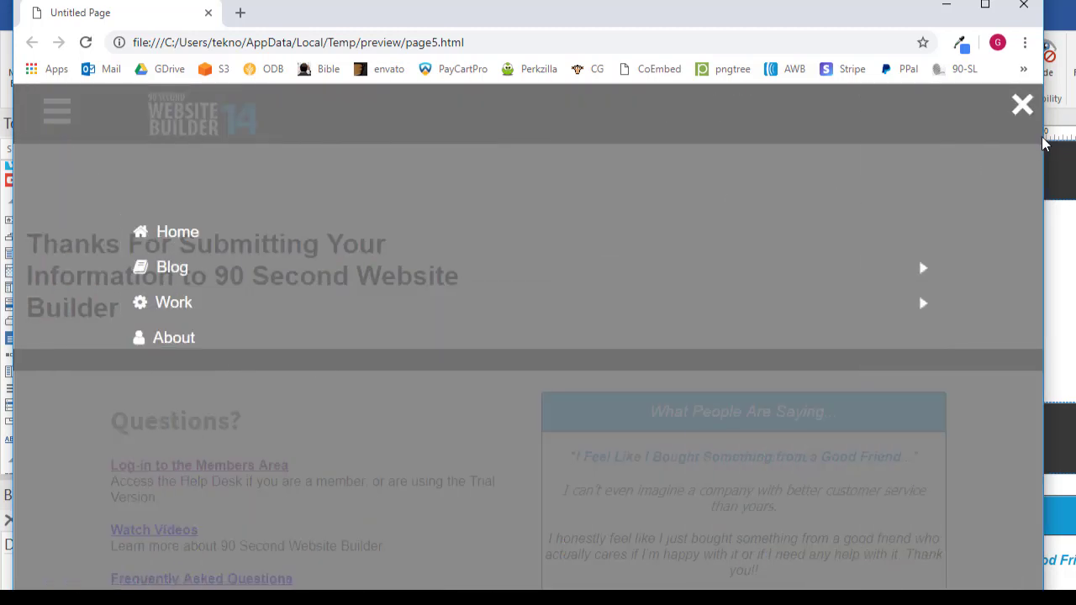
{"action": "left_click", "coordinate": [1022, 106]}
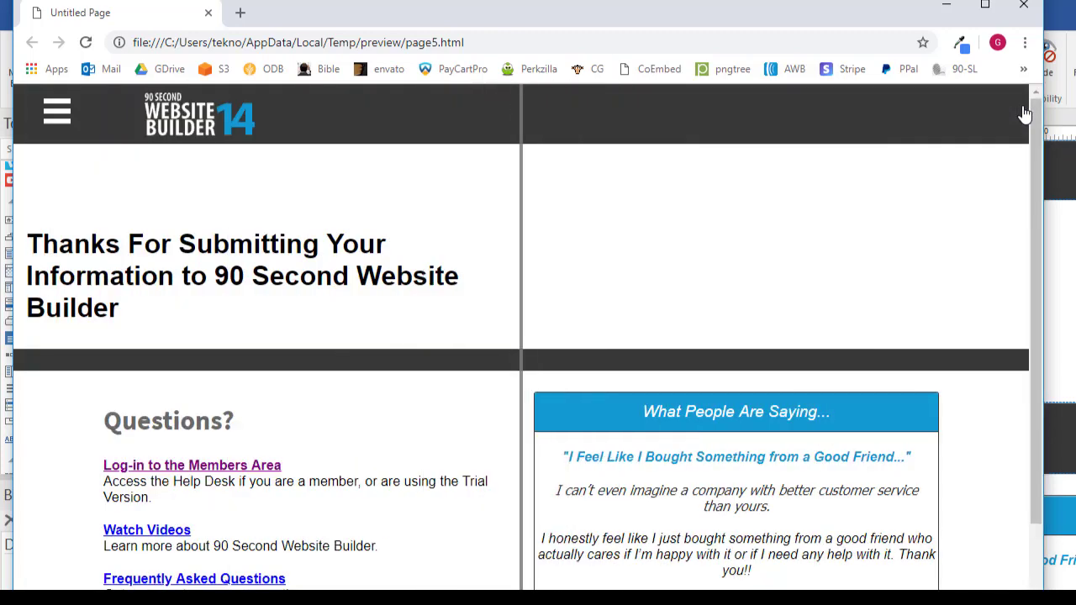
{"action": "left_click", "coordinate": [1026, 6]}
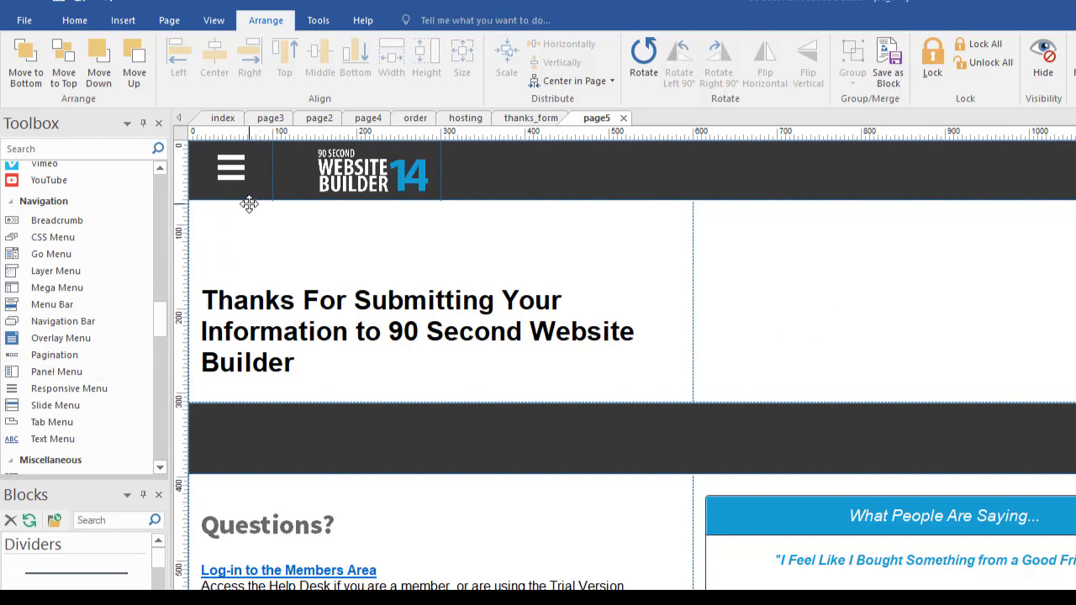
Step: Open the header overlay menu's properties and examine its menu item tree, including the submenu entries under Design
{"action": "double_click", "coordinate": [240, 170]}
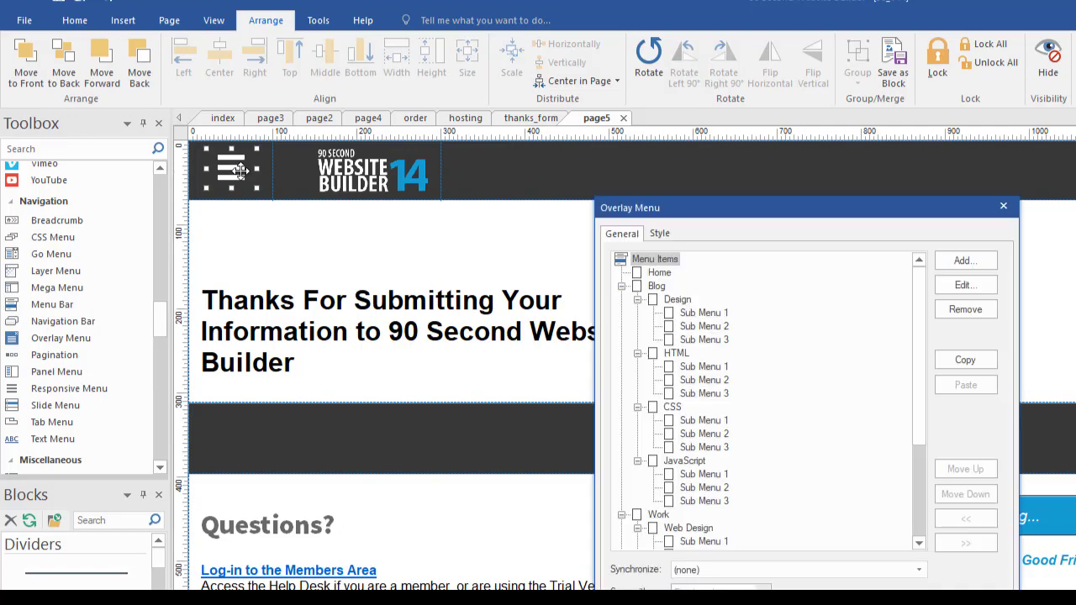
{"action": "left_click_drag", "start_coordinate": [709, 206], "coordinate": [640, 194]}
{"action": "left_click_drag", "start_coordinate": [587, 159], "coordinate": [469, 70]}
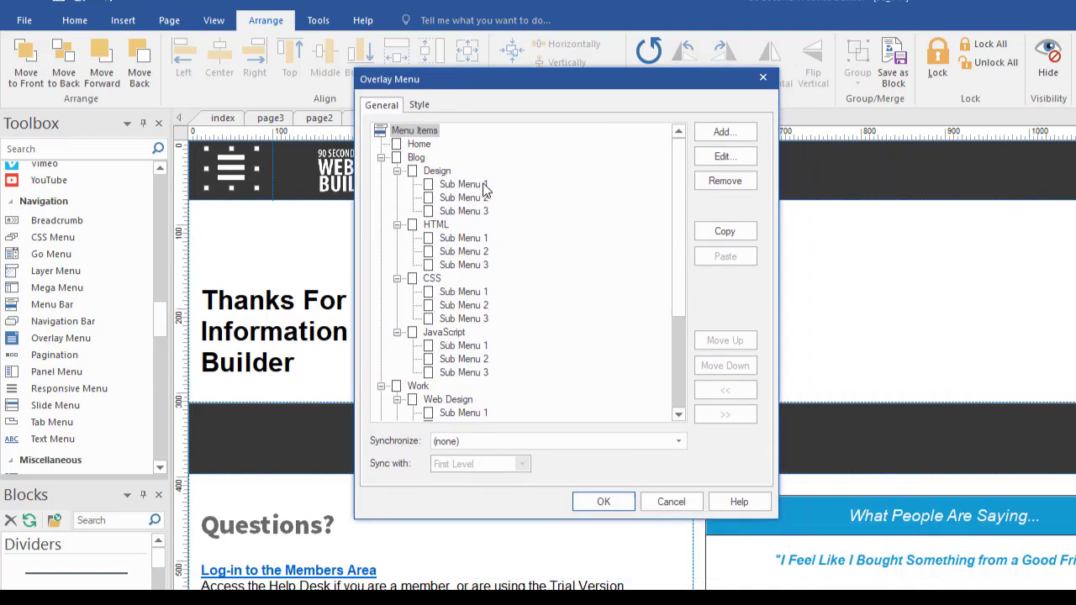
{"action": "scroll", "coordinate": [502, 335], "scroll_direction": "down", "scroll_amount": 4}
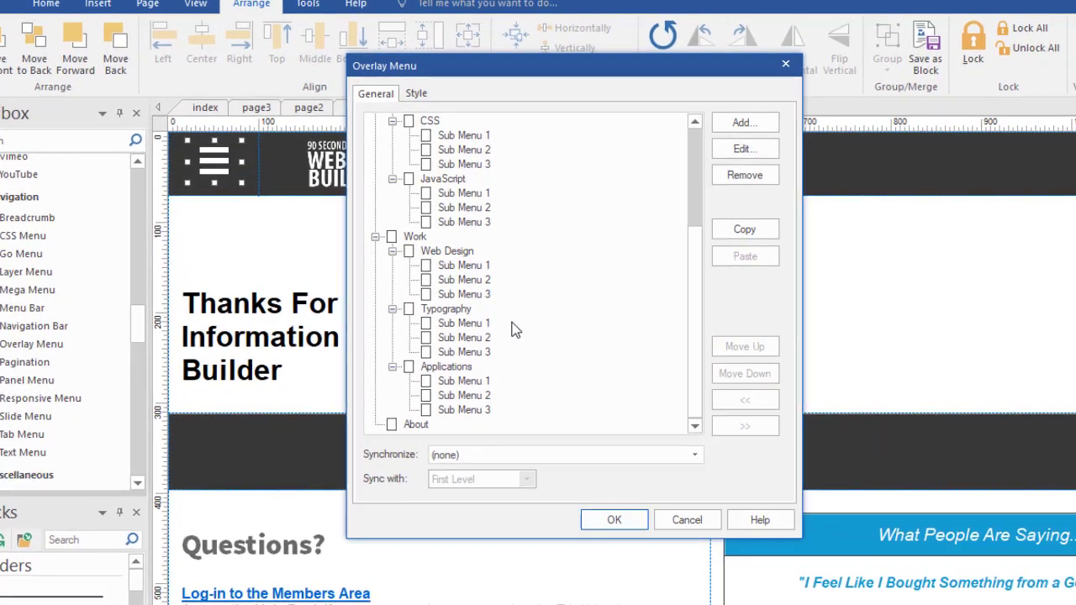
{"action": "scroll", "coordinate": [514, 330], "scroll_direction": "up", "scroll_amount": 5}
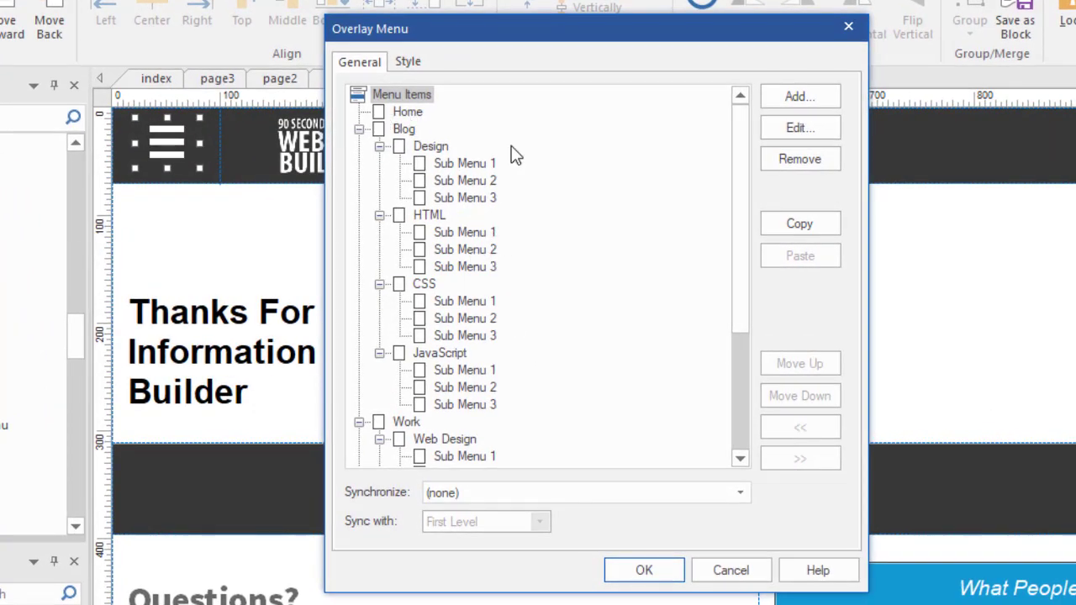
{"action": "left_click", "coordinate": [431, 146]}
{"action": "left_click", "coordinate": [454, 164]}
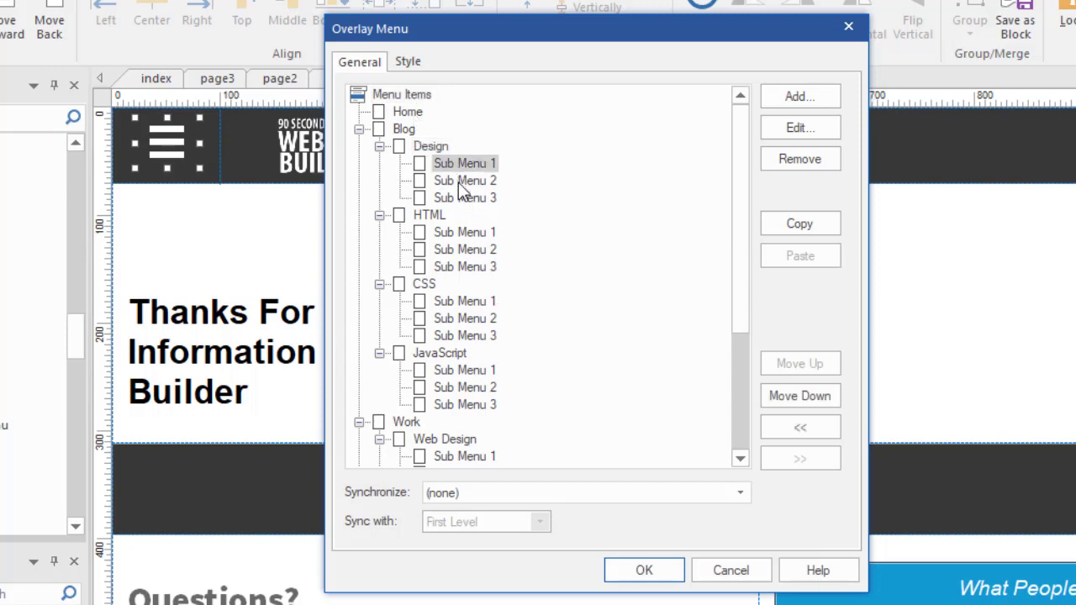
{"action": "left_click", "coordinate": [458, 183]}
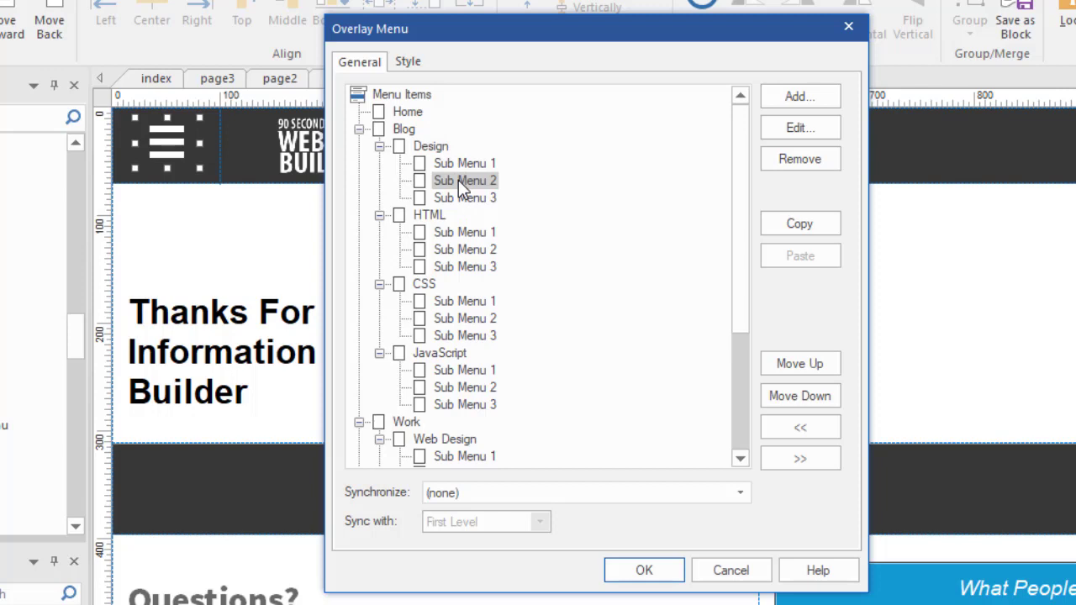
Step: Set the overlay menu's Animation style to newspaper
{"action": "left_click", "coordinate": [409, 62]}
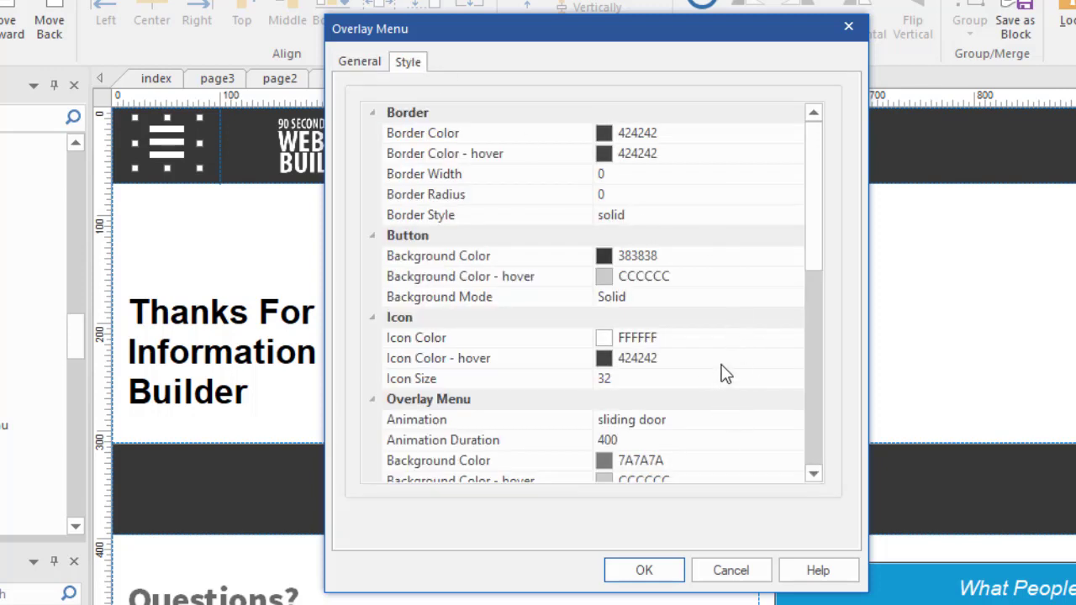
{"action": "scroll", "coordinate": [710, 285], "scroll_direction": "down", "scroll_amount": 2}
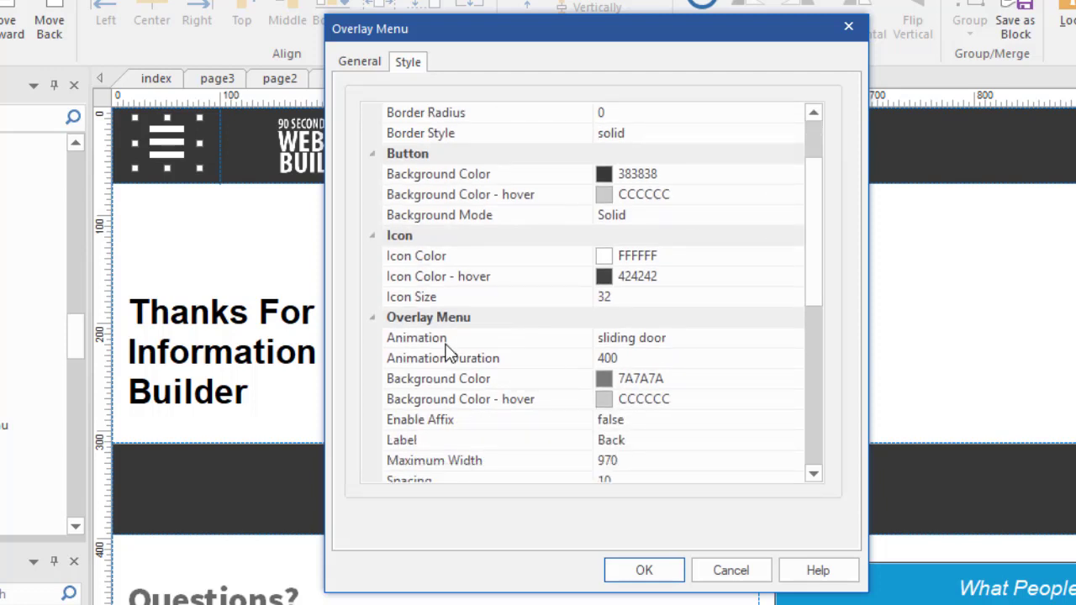
{"action": "left_click", "coordinate": [676, 341]}
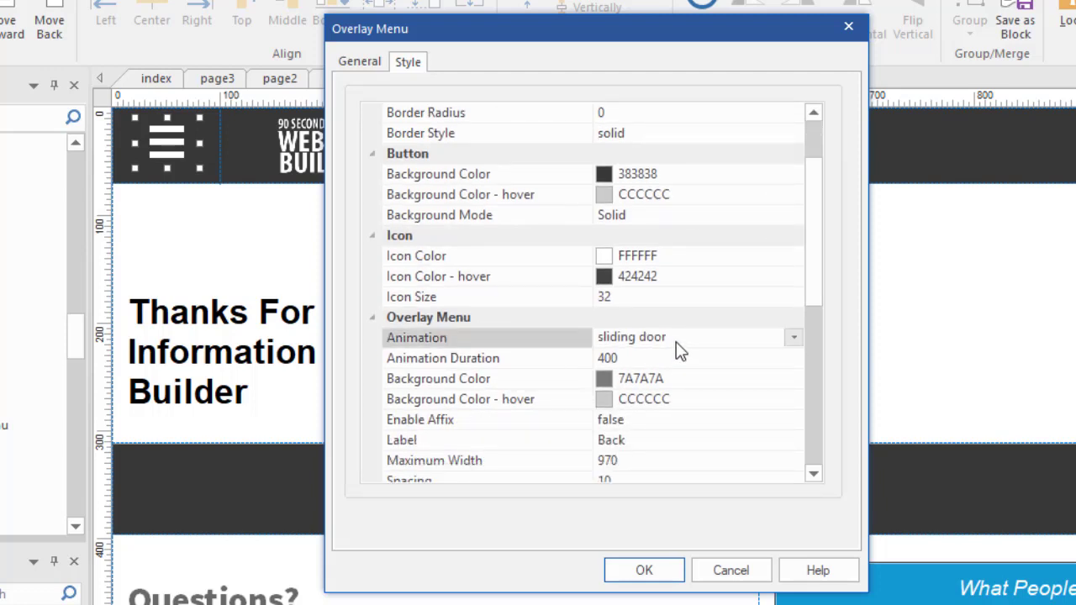
{"action": "left_click", "coordinate": [794, 340]}
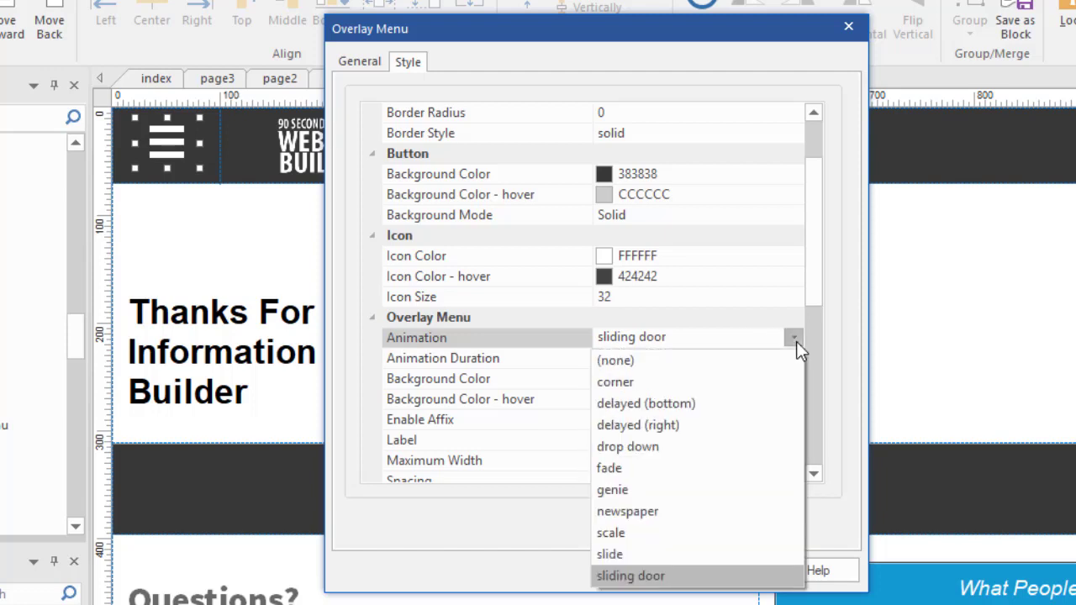
{"action": "left_click", "coordinate": [634, 513]}
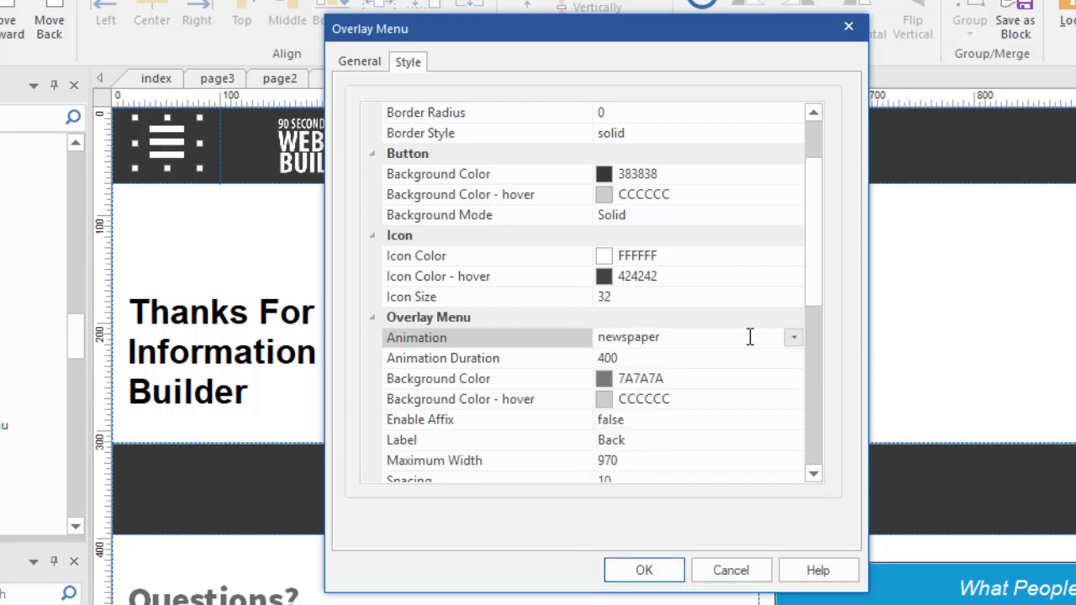
Step: Review the overlay menu's remaining style settings, including border, icon, shadow and text, and accept the menu changes
{"action": "scroll", "coordinate": [738, 357], "scroll_direction": "down", "scroll_amount": 2}
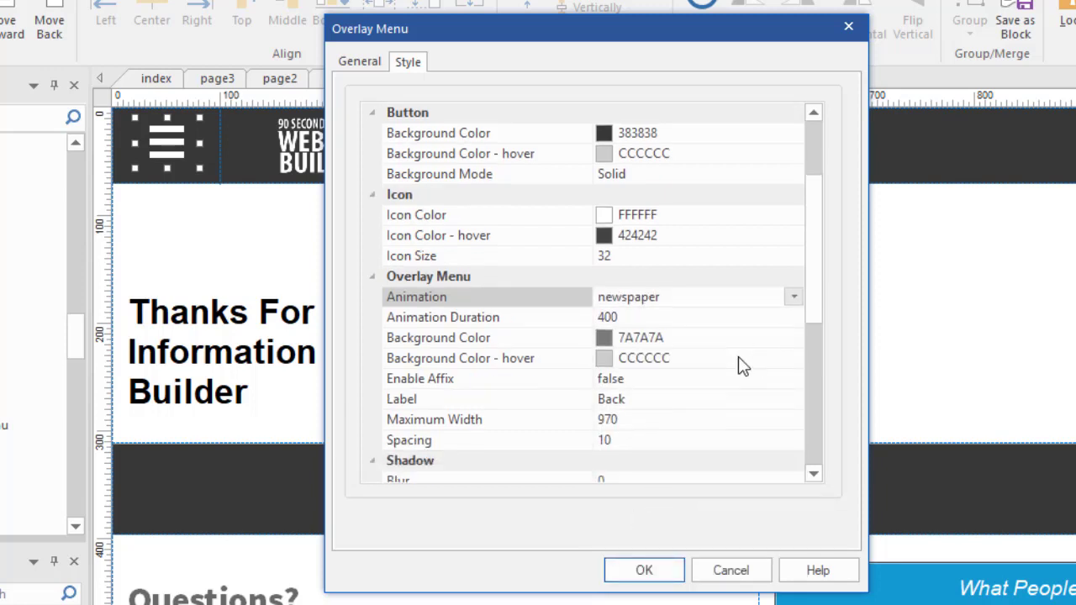
{"action": "scroll", "coordinate": [737, 357], "scroll_direction": "down", "scroll_amount": 3}
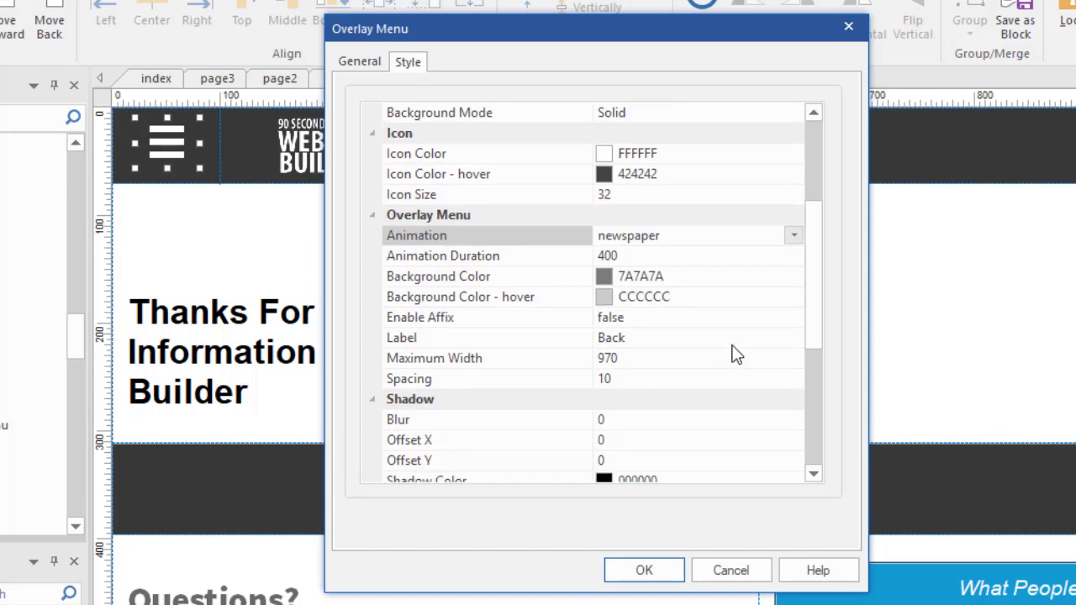
{"action": "scroll", "coordinate": [735, 355], "scroll_direction": "down", "scroll_amount": 4}
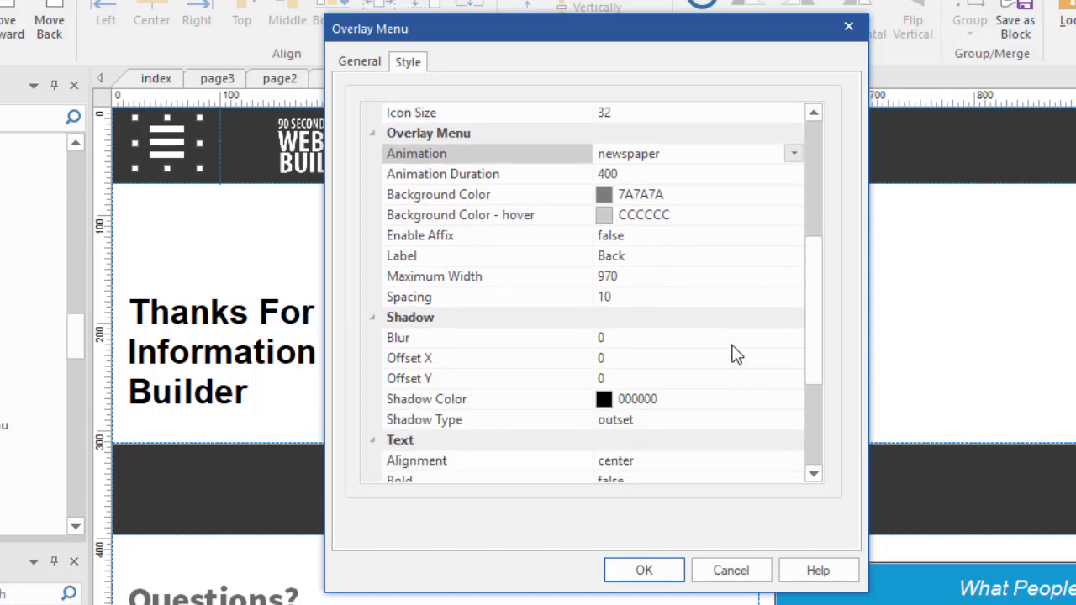
{"action": "scroll", "coordinate": [736, 356], "scroll_direction": "down", "scroll_amount": 2}
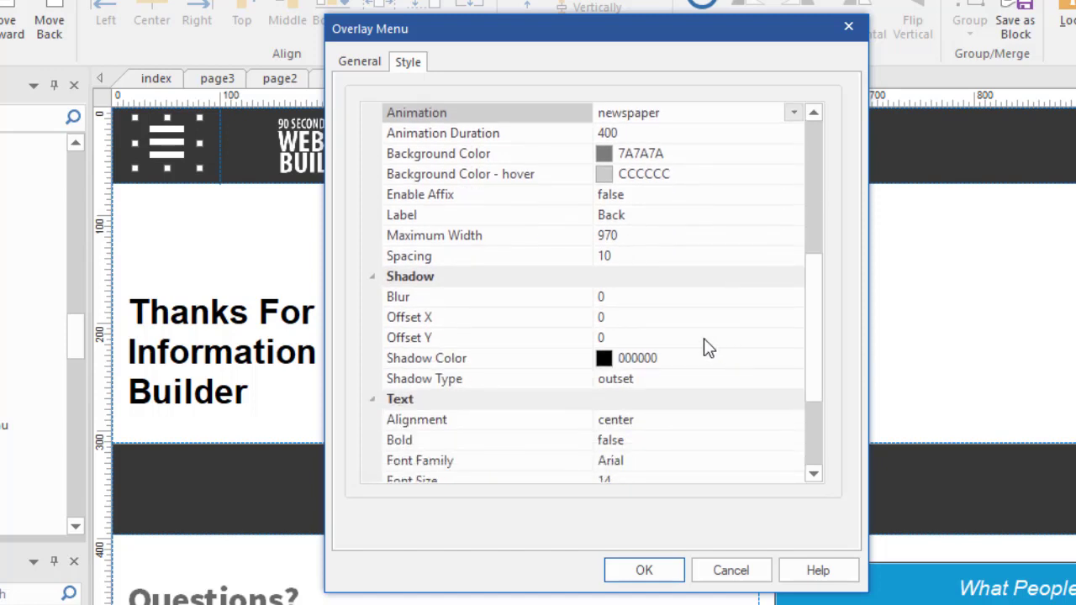
{"action": "scroll", "coordinate": [710, 319], "scroll_direction": "down", "scroll_amount": 4}
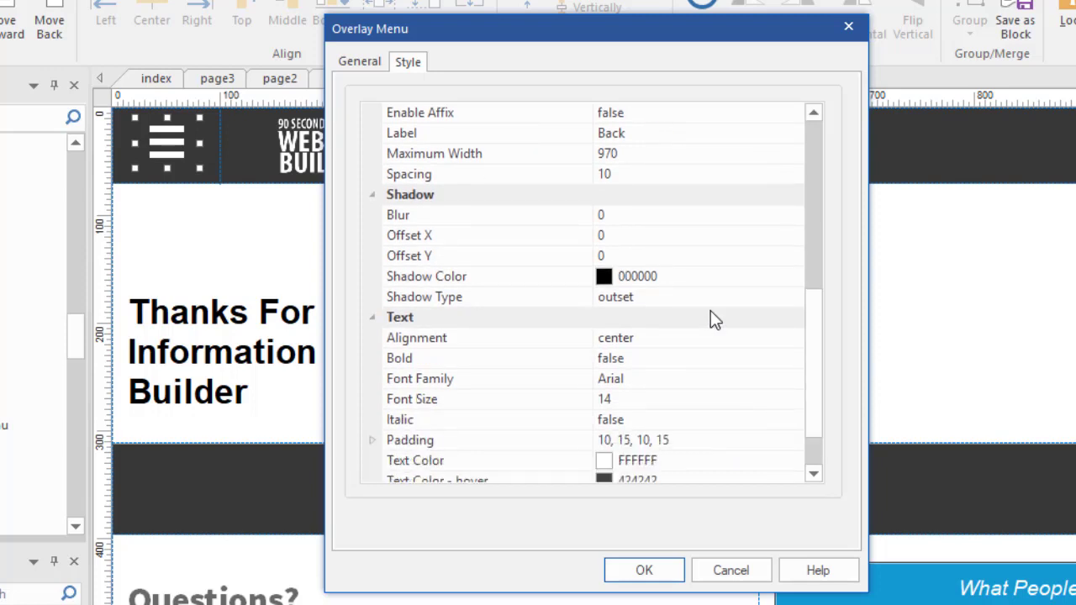
{"action": "scroll", "coordinate": [710, 319], "scroll_direction": "down", "scroll_amount": 2}
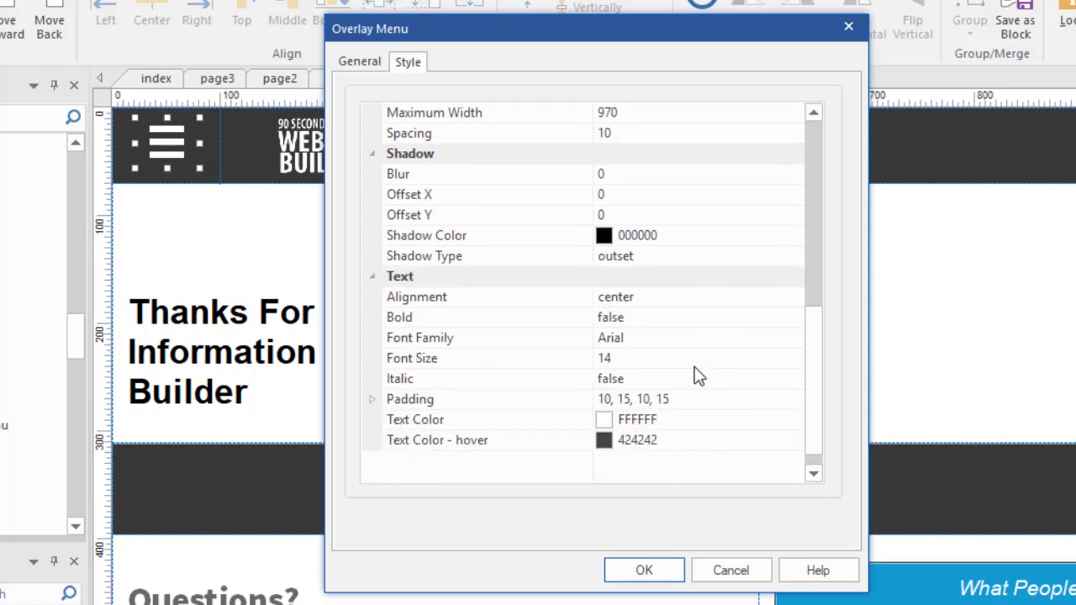
{"action": "scroll", "coordinate": [700, 393], "scroll_direction": "up", "scroll_amount": 9}
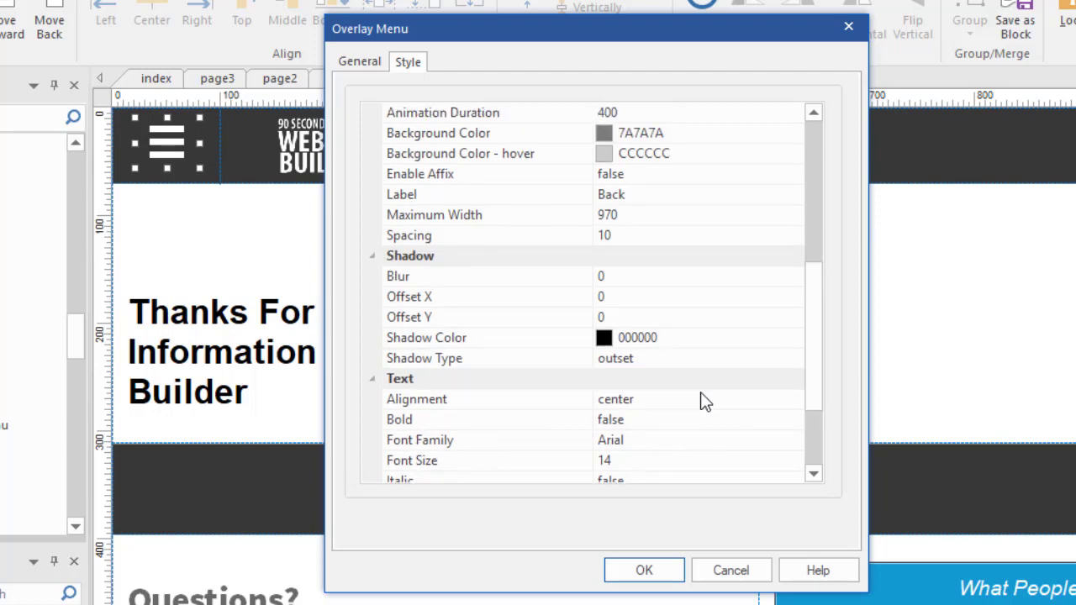
{"action": "scroll", "coordinate": [706, 389], "scroll_direction": "up", "scroll_amount": 1}
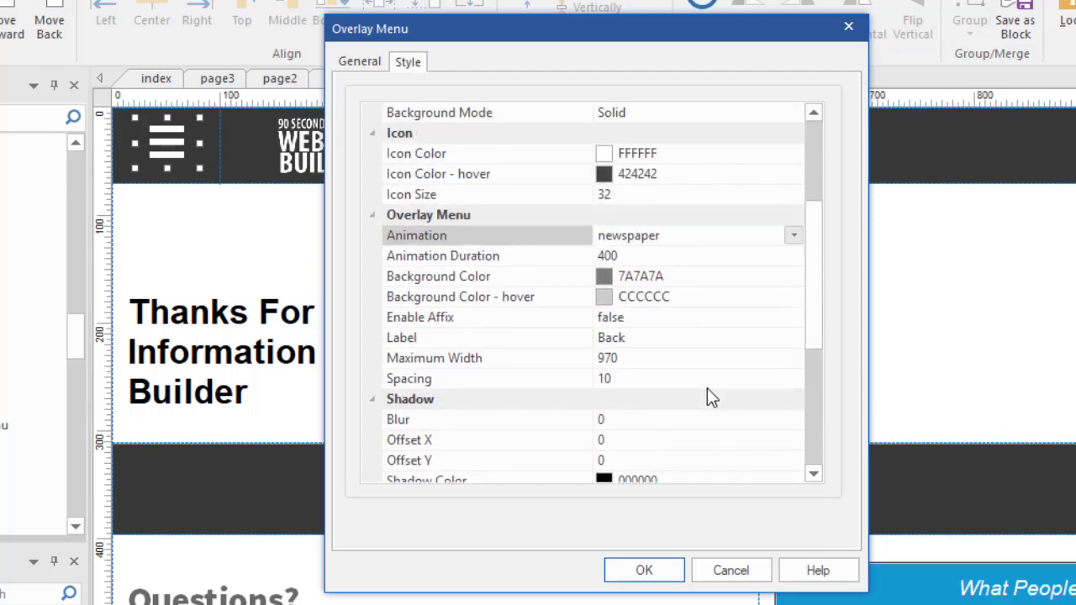
{"action": "scroll", "coordinate": [707, 388], "scroll_direction": "up", "scroll_amount": 1}
{"action": "scroll", "coordinate": [707, 376], "scroll_direction": "up", "scroll_amount": 1}
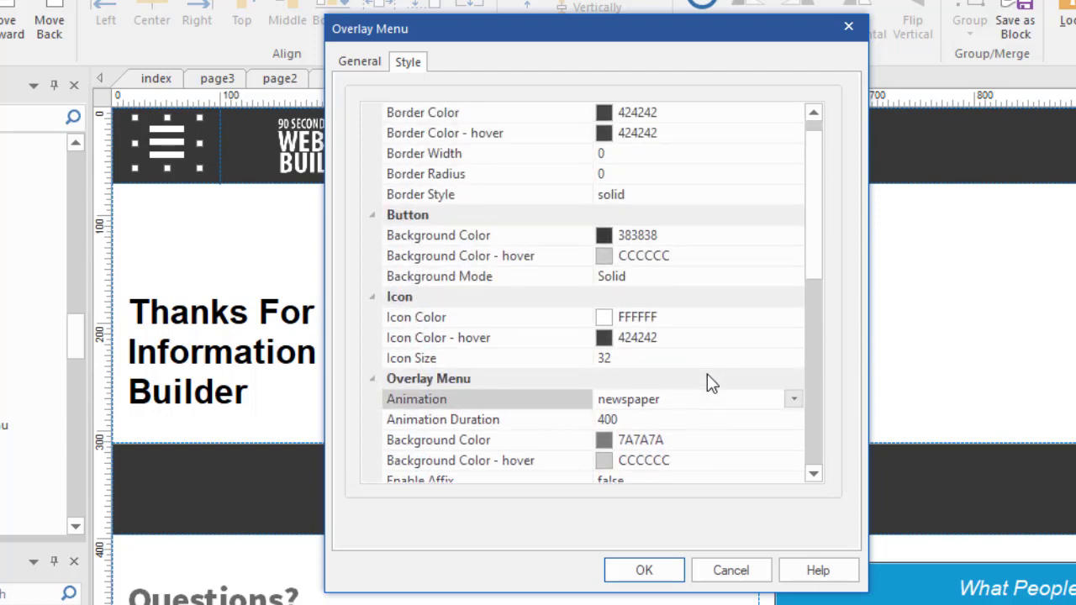
{"action": "scroll", "coordinate": [707, 383], "scroll_direction": "up", "scroll_amount": 1}
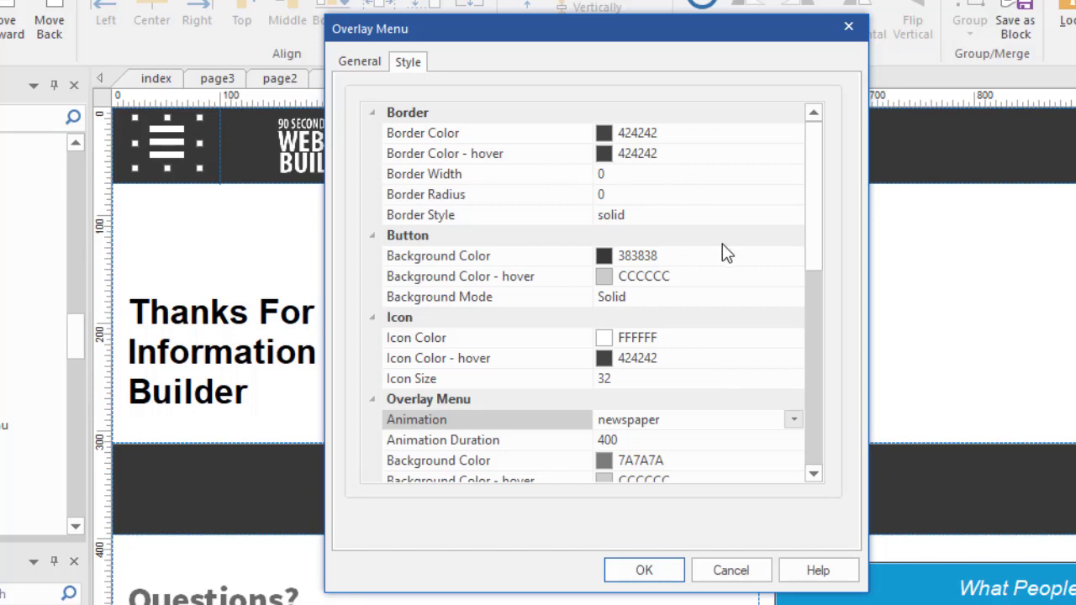
{"action": "scroll", "coordinate": [724, 345], "scroll_direction": "down", "scroll_amount": 3}
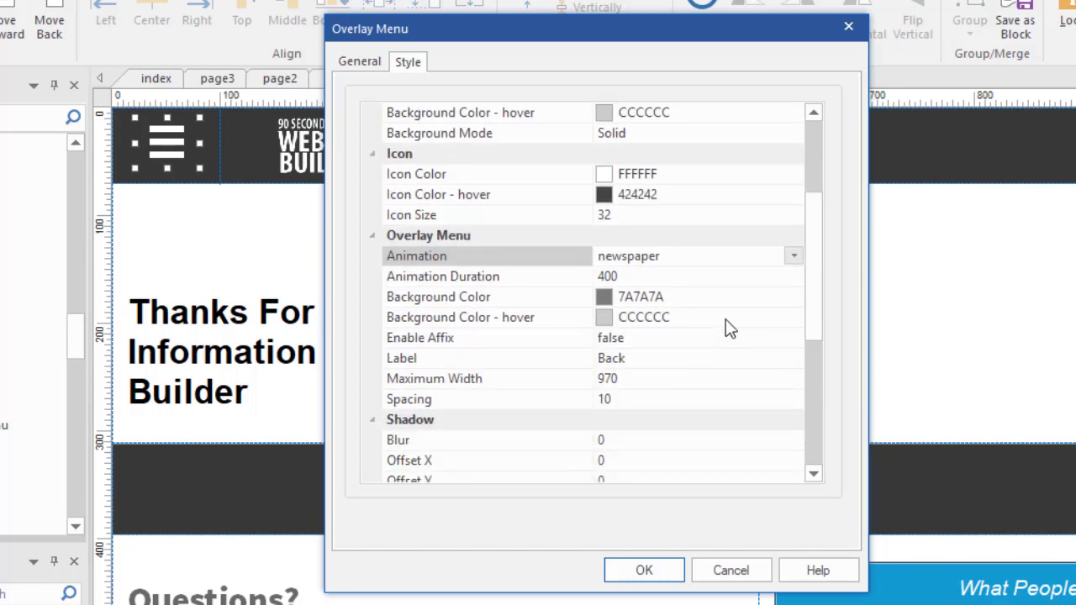
{"action": "scroll", "coordinate": [729, 329], "scroll_direction": "down", "scroll_amount": 1}
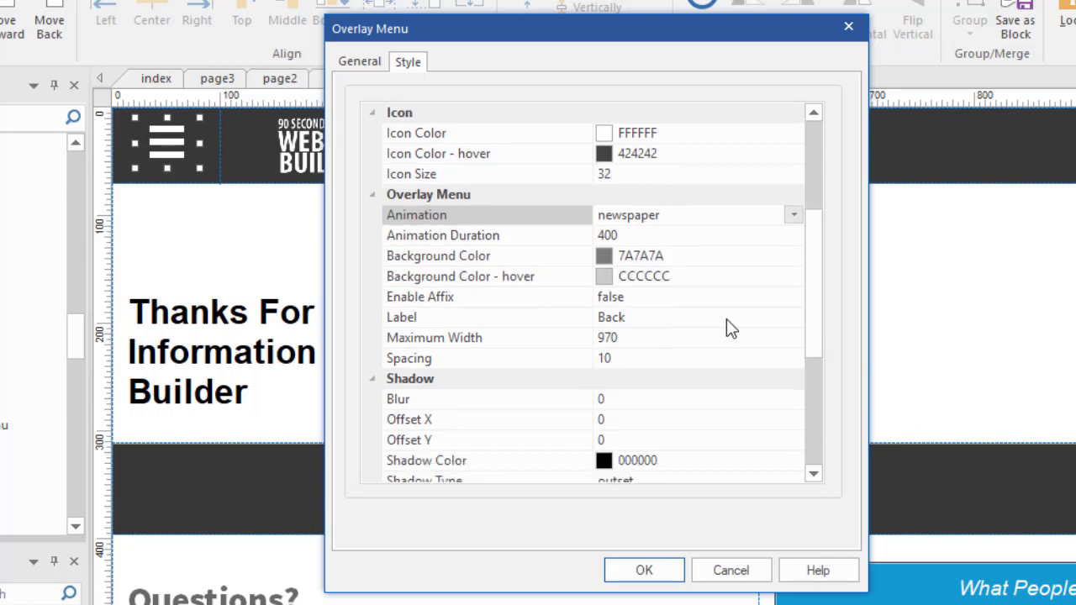
{"action": "left_click", "coordinate": [644, 571]}
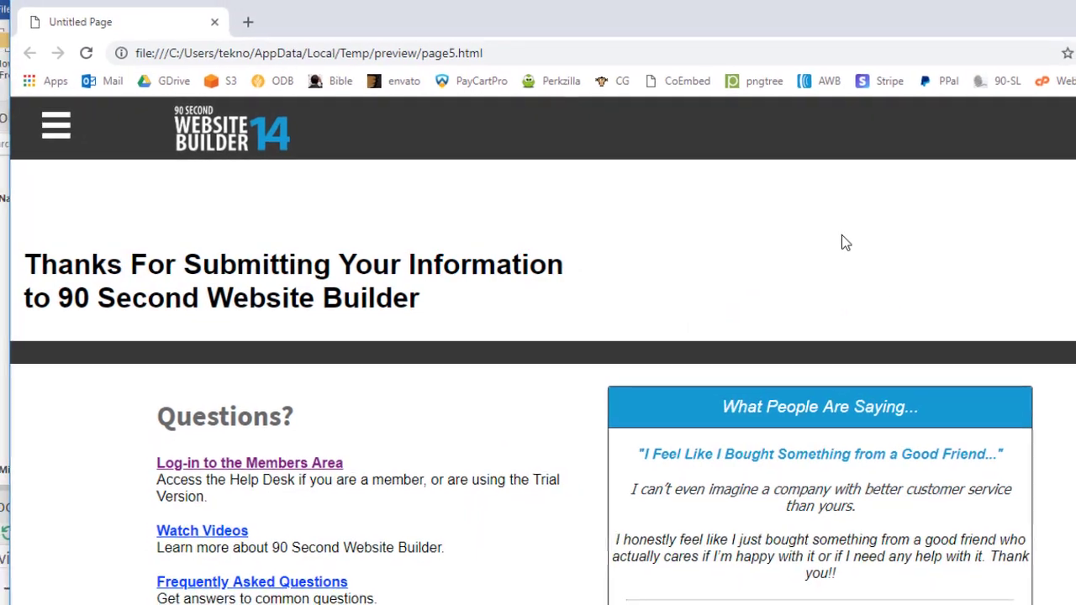
Step: Check the overlay menu's opening and closing animation in the page5 browser preview, narrowing the window in between, and close the preview
{"action": "left_click", "coordinate": [51, 133]}
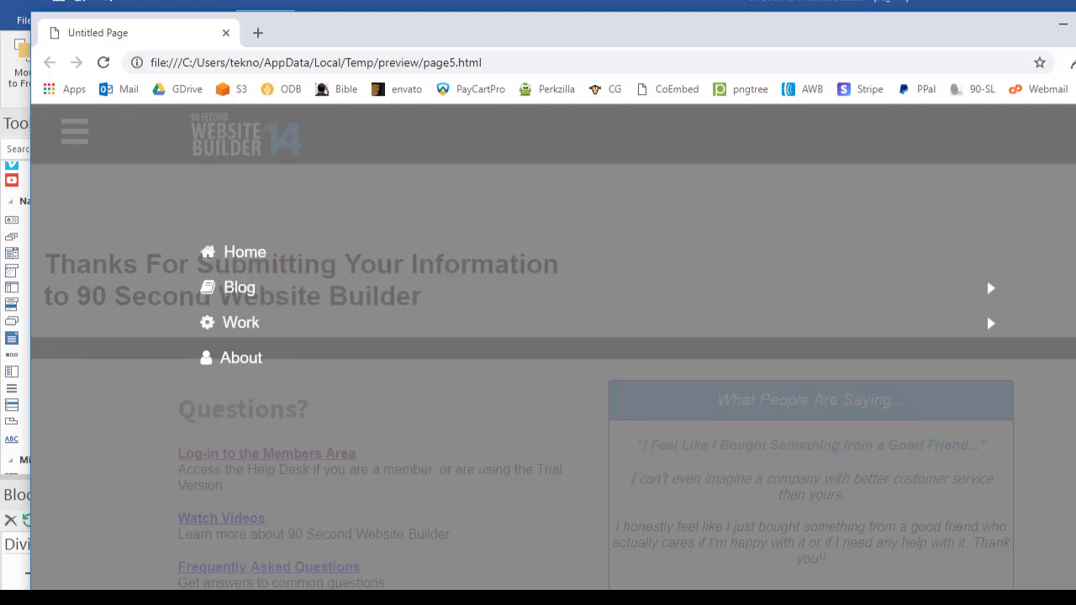
{"action": "left_click_drag", "start_coordinate": [1075, 187], "coordinate": [982, 187]}
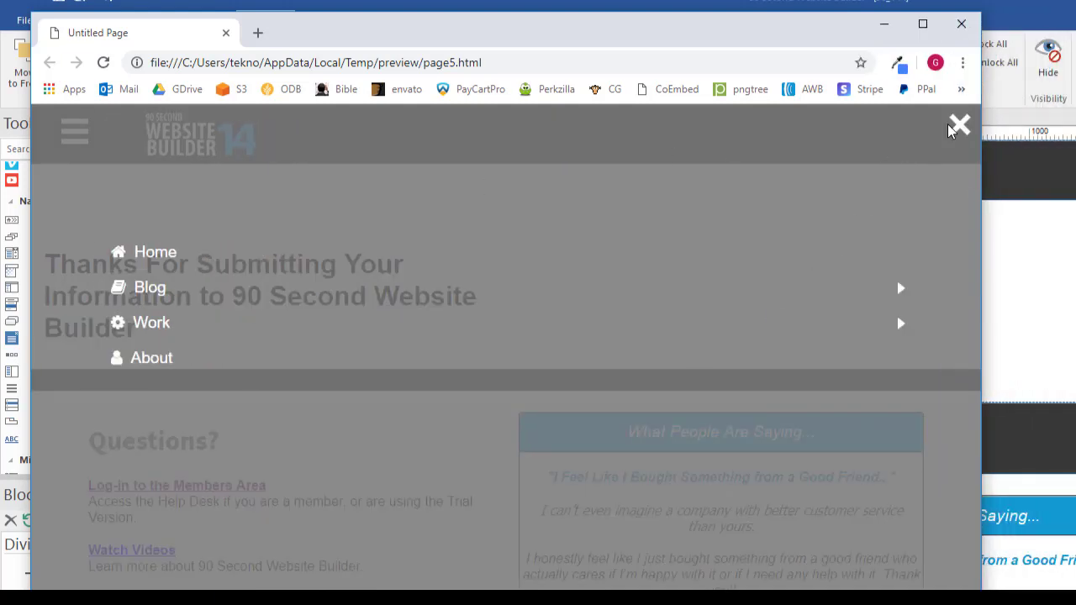
{"action": "left_click", "coordinate": [958, 126]}
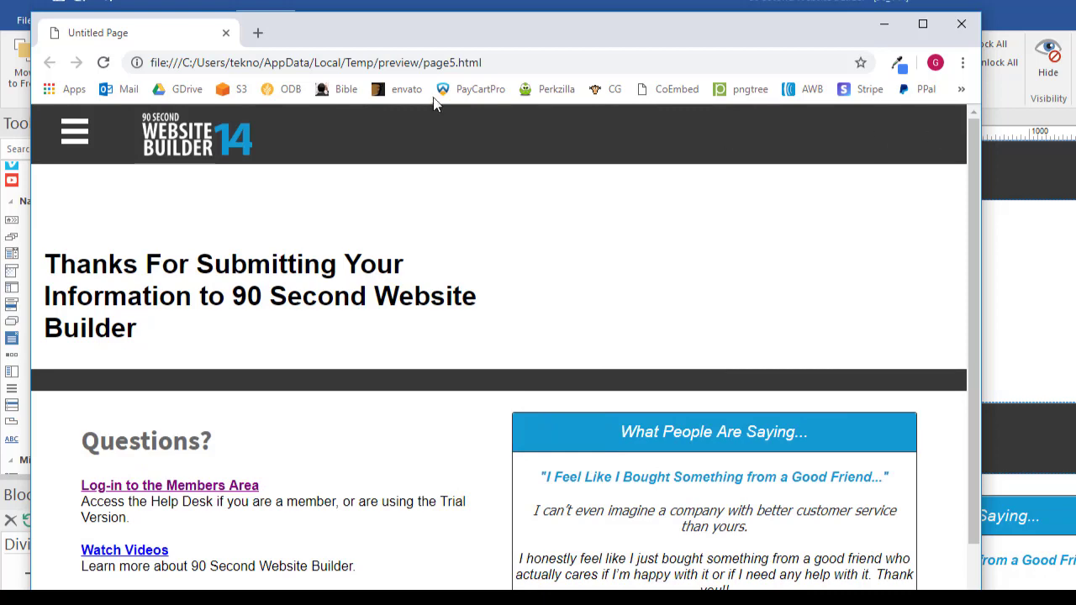
{"action": "left_click", "coordinate": [961, 23]}
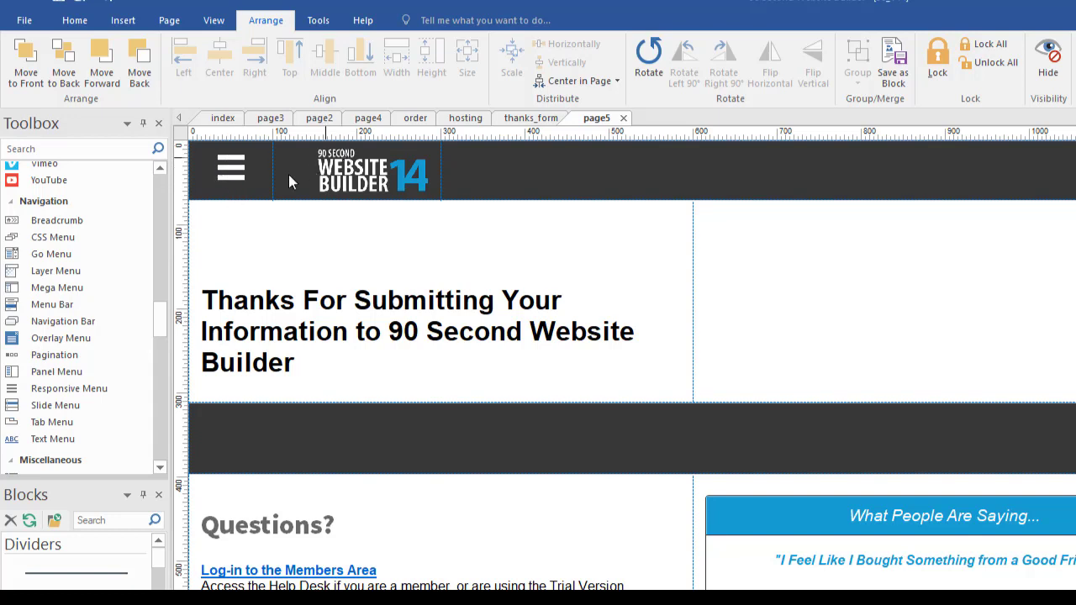
Step: Reopen the header overlay menu's properties and move the dialog clear of the page edge
{"action": "double_click", "coordinate": [233, 174]}
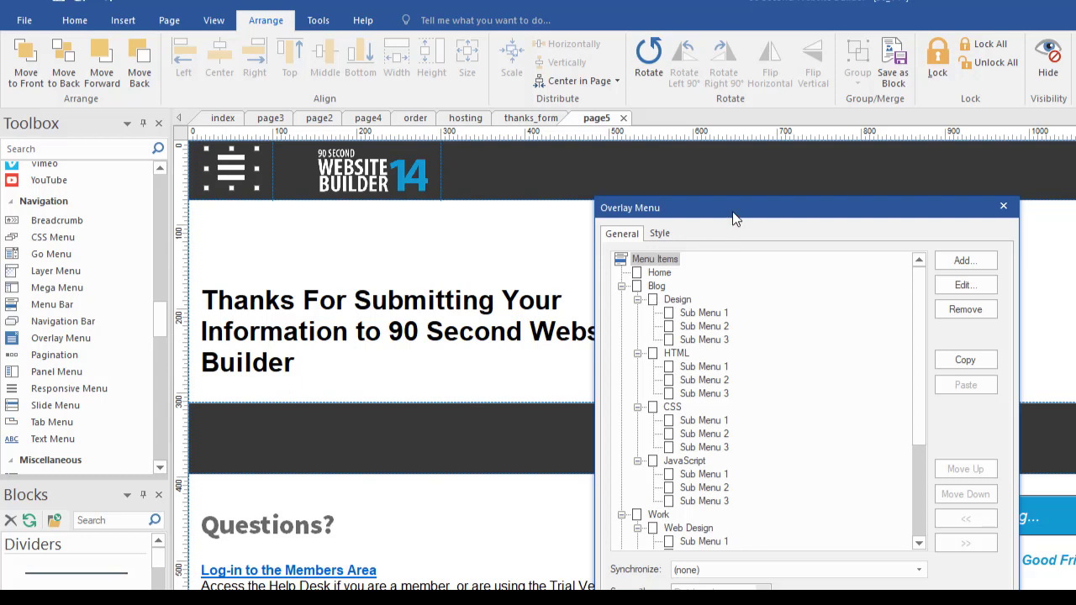
{"action": "left_click_drag", "start_coordinate": [732, 217], "coordinate": [477, 55]}
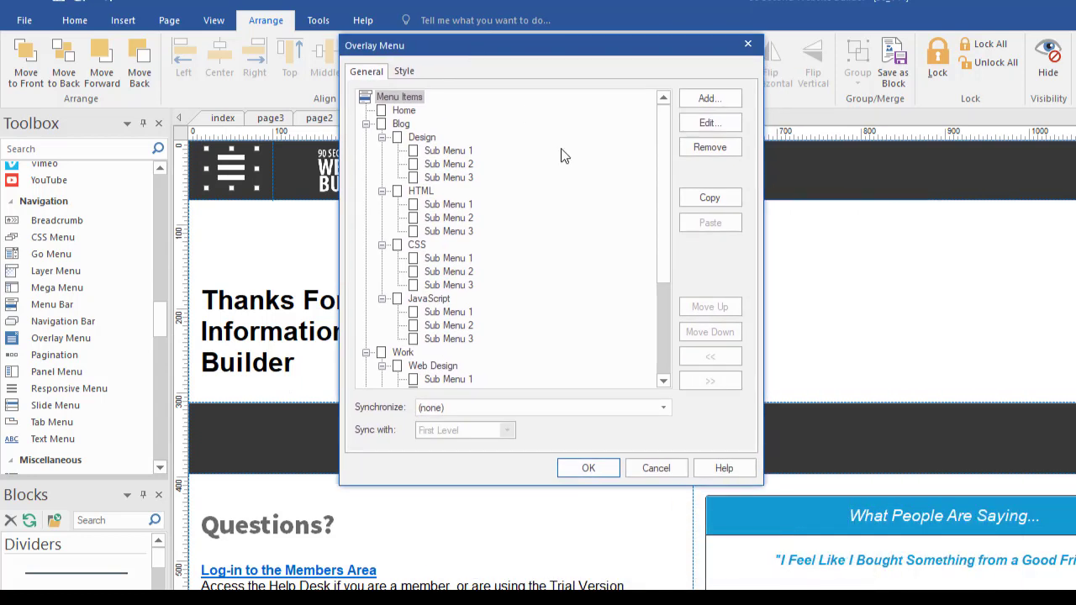